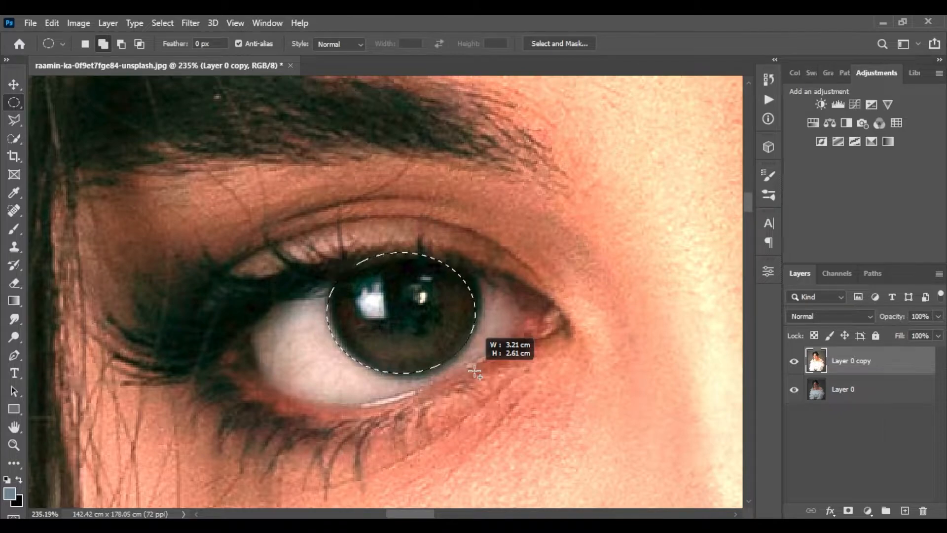
Add a layer mask to the eye copy layer from the two circular iris selections
{"action": "scroll", "coordinate": [562, 325], "scroll_direction": "down", "scroll_amount": 5, "text": "alt"}
{"action": "left_click_drag", "start_coordinate": [602, 318], "coordinate": [427, 296]}
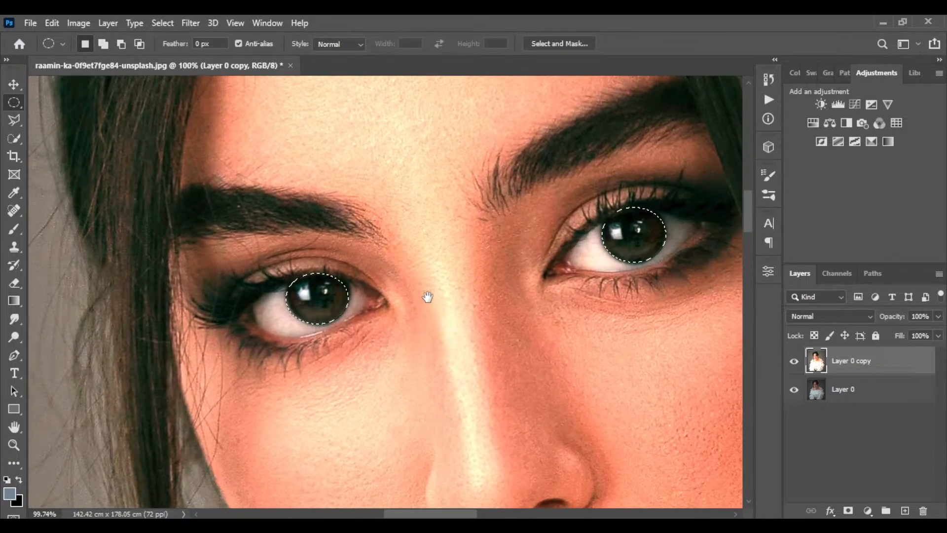
{"action": "left_click_drag", "start_coordinate": [325, 287], "coordinate": [326, 287]}
{"action": "left_click", "coordinate": [849, 510]}
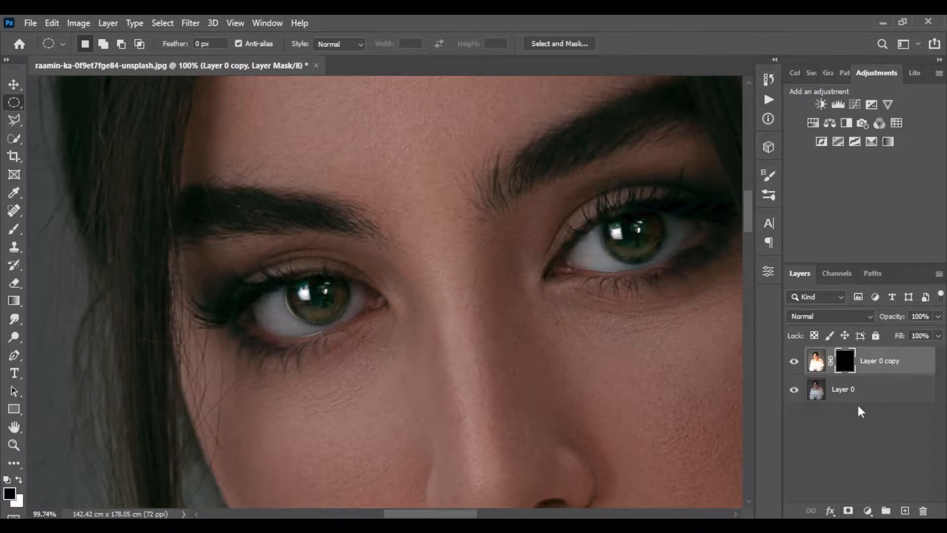
Hide the eye copy layer and select the original photo layer
{"action": "left_click", "coordinate": [795, 363]}
{"action": "left_click", "coordinate": [868, 392]}
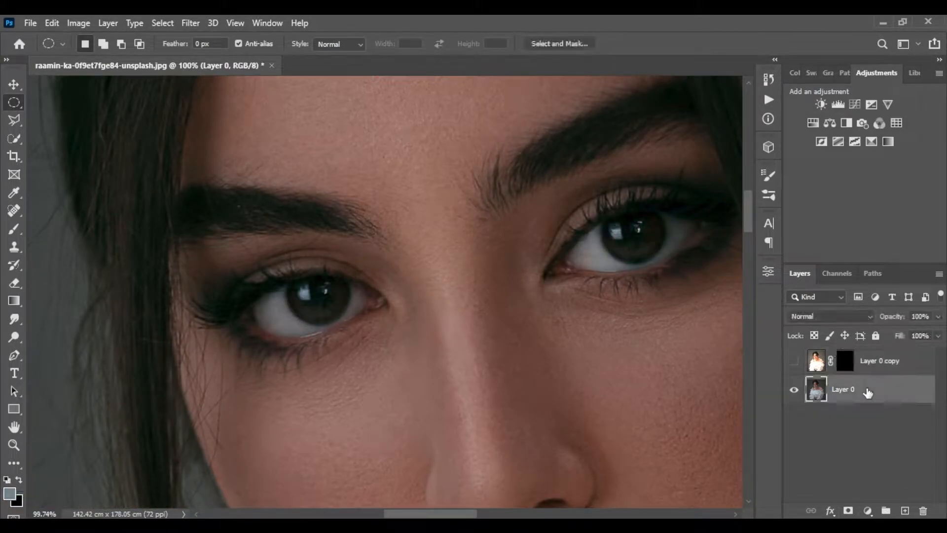
Trace one eye's white area with the Pen tool in Shape mode to create a black-filled shape
{"action": "key", "text": "z"}
{"action": "left_click_drag", "start_coordinate": [605, 270], "coordinate": [498, 249]}
{"action": "left_click", "coordinate": [13, 359]}
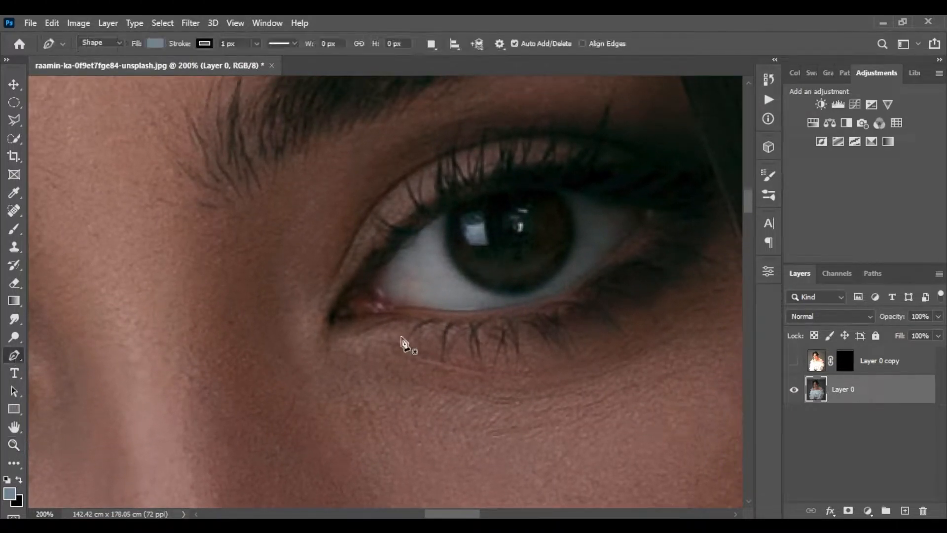
{"action": "left_click_drag", "start_coordinate": [372, 287], "coordinate": [381, 290]}
{"action": "left_click", "coordinate": [387, 304]}
{"action": "left_click_drag", "start_coordinate": [470, 310], "coordinate": [503, 313]}
{"action": "key", "text": "ctrl+z"}
{"action": "left_click_drag", "start_coordinate": [436, 310], "coordinate": [457, 318]}
{"action": "left_click_drag", "start_coordinate": [639, 220], "coordinate": [709, 116]}
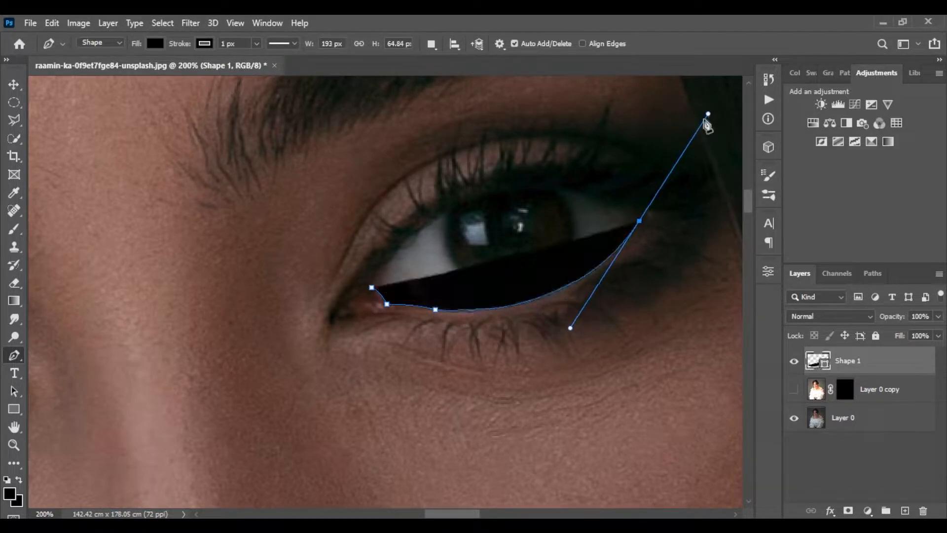
{"action": "left_click", "coordinate": [639, 221], "text": "alt"}
{"action": "left_click_drag", "start_coordinate": [372, 286], "coordinate": [613, 375]}
{"action": "key", "text": "space"}
{"action": "left_click_drag", "start_coordinate": [327, 338], "coordinate": [407, 342]}
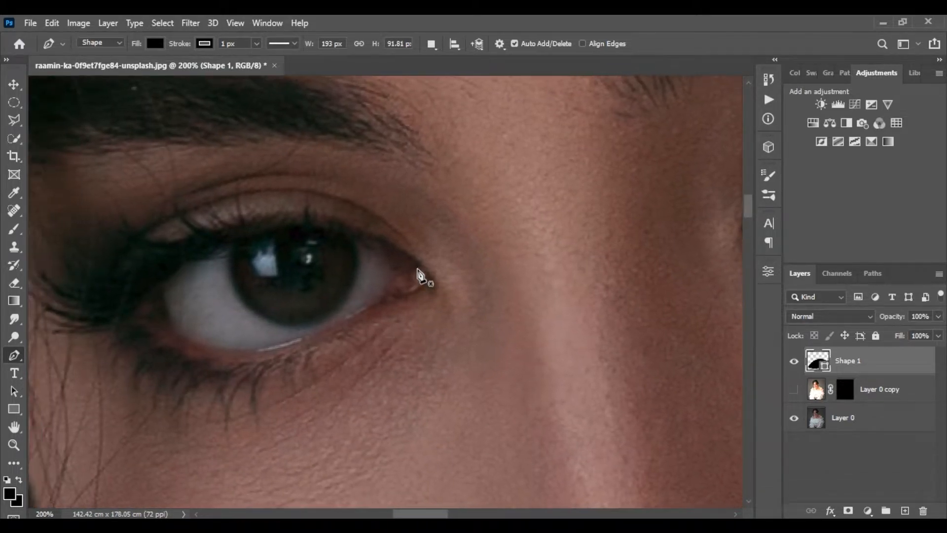
Trace the other eye with the Pen tool to create a second black-filled shape
{"action": "left_click", "coordinate": [413, 263]}
{"action": "left_click_drag", "start_coordinate": [394, 289], "coordinate": [392, 319]}
{"action": "left_click_drag", "start_coordinate": [157, 311], "coordinate": [92, 212]}
{"action": "left_click_drag", "start_coordinate": [412, 263], "coordinate": [630, 364]}
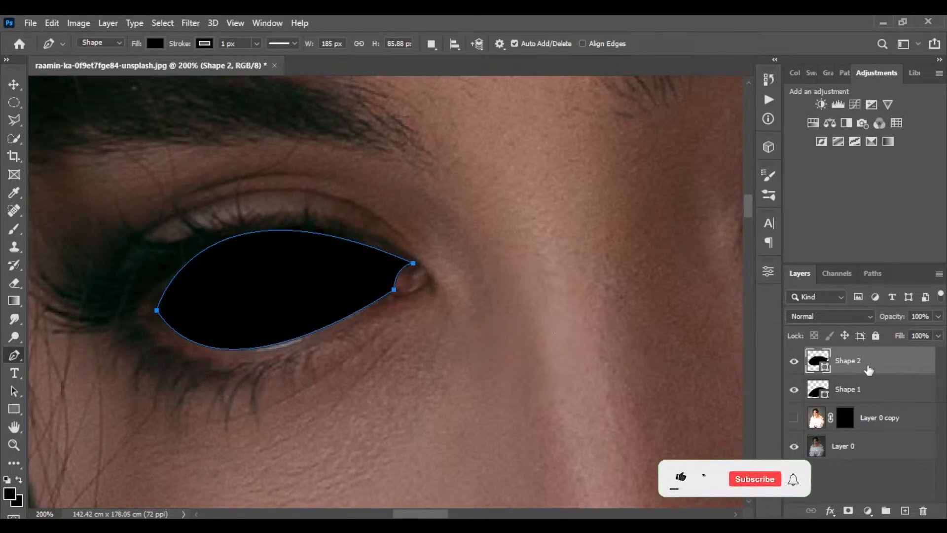
Apply a Gaussian Blur with a 2 pixel radius to the second eye shape as a smart filter
{"action": "left_click", "coordinate": [13, 85]}
{"action": "left_click", "coordinate": [877, 389]}
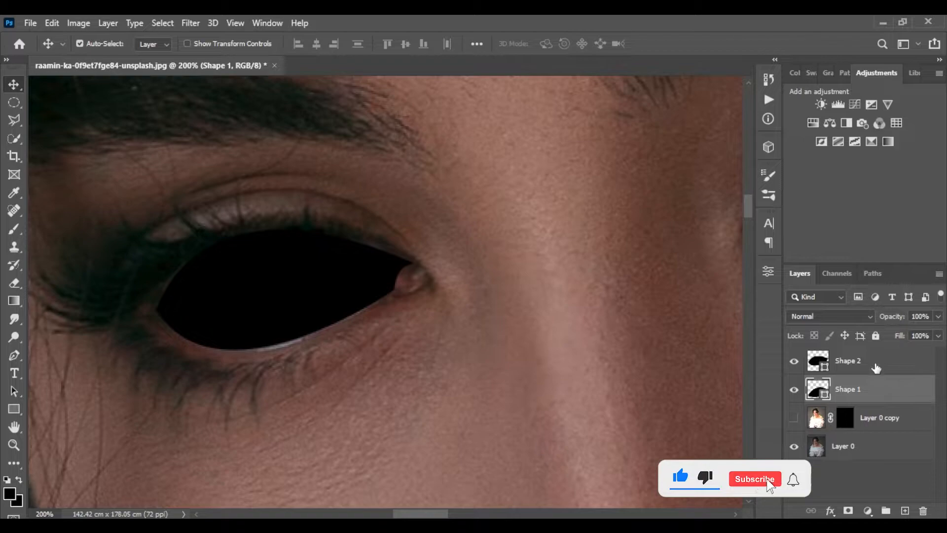
{"action": "left_click", "coordinate": [877, 369]}
{"action": "left_click", "coordinate": [190, 23]}
{"action": "mouse_move", "coordinate": [253, 207]}
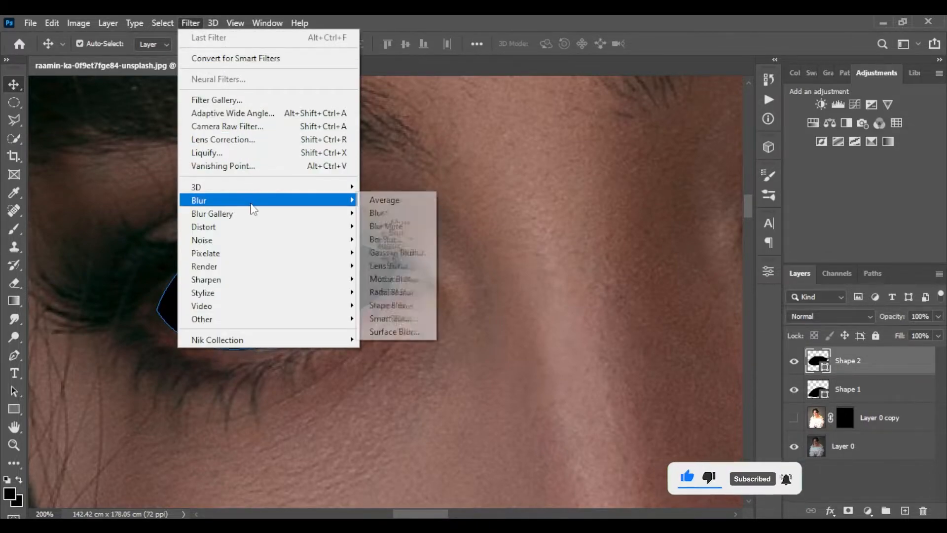
{"action": "left_click", "coordinate": [404, 248]}
{"action": "left_click", "coordinate": [493, 217]}
{"action": "left_click_drag", "start_coordinate": [383, 152], "coordinate": [602, 158]}
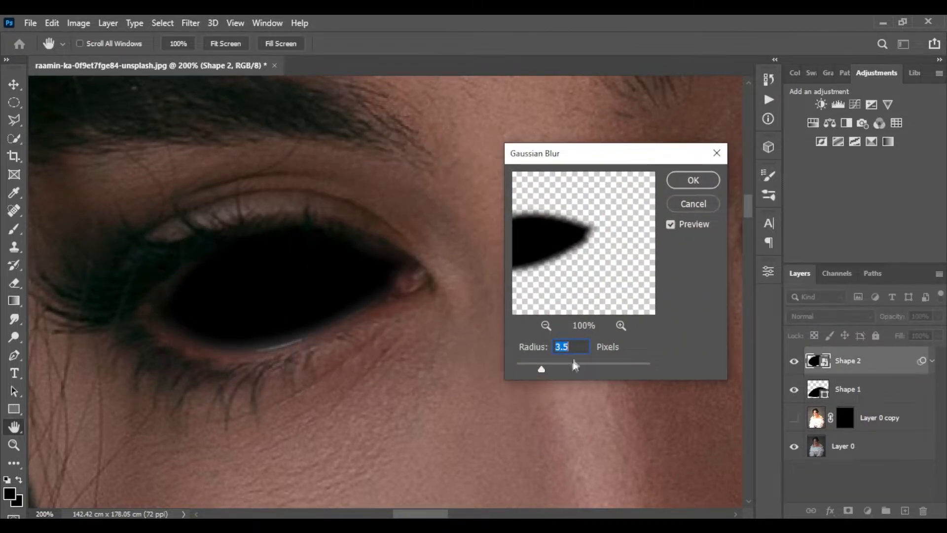
{"action": "type", "text": "2"}
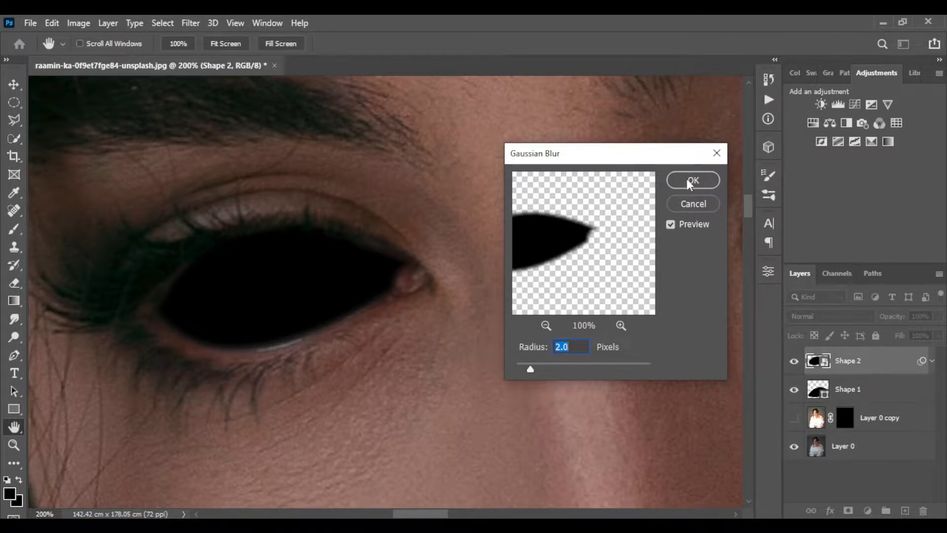
{"action": "left_click", "coordinate": [693, 181]}
Convert the first eye shape layer for smart filters
{"action": "left_click", "coordinate": [879, 433]}
{"action": "left_click", "coordinate": [190, 23]}
{"action": "left_click", "coordinate": [256, 56]}
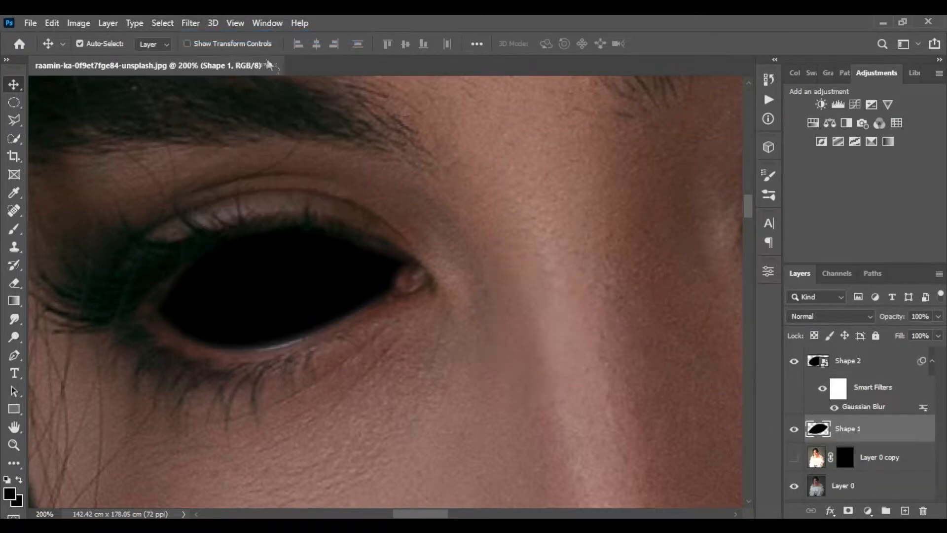
Create a new empty layer above the eye shapes and pick a soft round brush with black color
{"action": "left_click", "coordinate": [856, 370]}
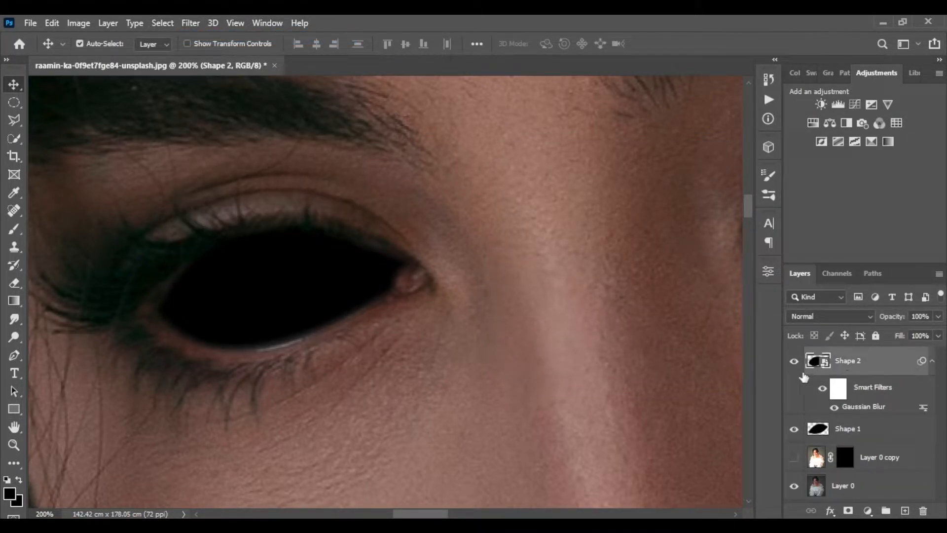
{"action": "key", "text": "b"}
{"action": "key", "text": "ctrl+shift+alt+n"}
{"action": "right_click", "coordinate": [345, 281]}
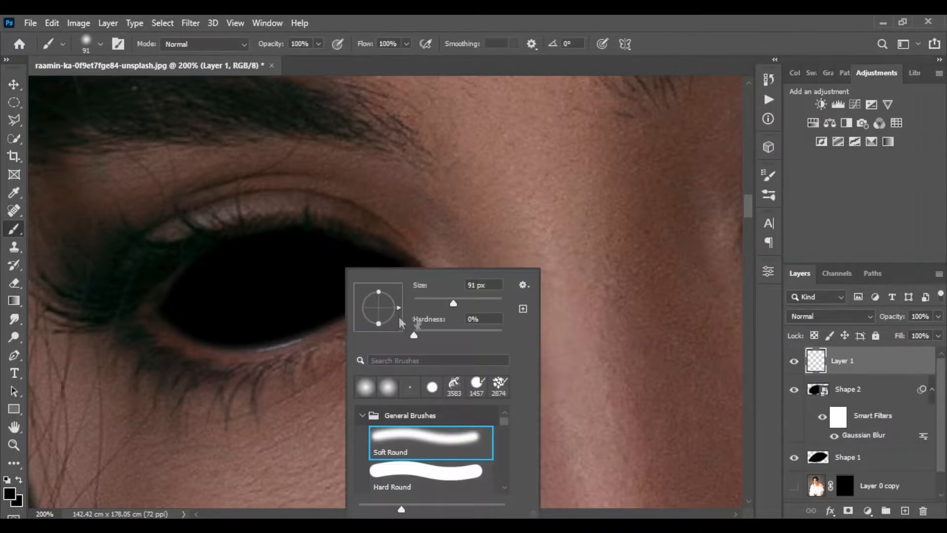
{"action": "left_click", "coordinate": [10, 495]}
{"action": "left_click", "coordinate": [753, 156]}
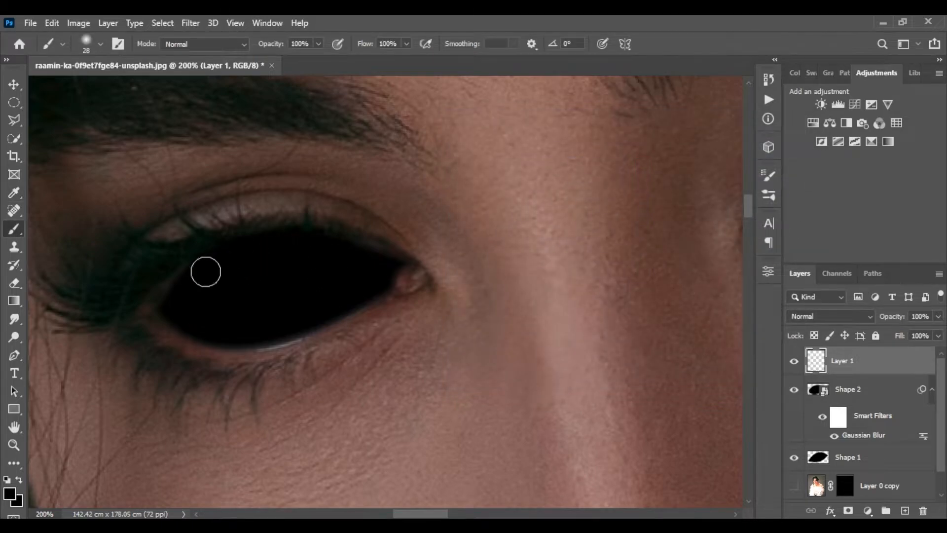
Paint black over the edges and remaining whites of both eyes on the new layer
{"action": "mouse_move", "coordinate": [200, 322]}
{"action": "left_mouse_down"}
{"action": "mouse_move", "coordinate": [289, 325]}
{"action": "mouse_move", "coordinate": [385, 273]}
{"action": "mouse_move", "coordinate": [339, 250]}
{"action": "mouse_move", "coordinate": [256, 246]}
{"action": "mouse_move", "coordinate": [196, 277]}
{"action": "mouse_move", "coordinate": [173, 302]}
{"action": "mouse_move", "coordinate": [198, 326]}
{"action": "mouse_move", "coordinate": [167, 308]}
{"action": "mouse_move", "coordinate": [188, 328]}
{"action": "mouse_move", "coordinate": [280, 330]}
{"action": "mouse_move", "coordinate": [310, 327]}
{"action": "mouse_move", "coordinate": [397, 275]}
{"action": "left_mouse_up"}
{"action": "mouse_move", "coordinate": [285, 232]}
{"action": "left_mouse_down"}
{"action": "mouse_move", "coordinate": [167, 294]}
{"action": "mouse_move", "coordinate": [193, 332]}
{"action": "mouse_move", "coordinate": [212, 333]}
{"action": "left_mouse_up"}
{"action": "key", "text": "space"}
{"action": "mouse_move", "coordinate": [730, 265]}
{"action": "left_mouse_down"}
{"action": "mouse_move", "coordinate": [417, 285]}
{"action": "mouse_move", "coordinate": [264, 388]}
{"action": "left_mouse_up"}
{"action": "mouse_move", "coordinate": [324, 326]}
{"action": "left_mouse_down"}
{"action": "mouse_move", "coordinate": [423, 333]}
{"action": "mouse_move", "coordinate": [507, 310]}
{"action": "mouse_move", "coordinate": [572, 258]}
{"action": "left_mouse_up"}
{"action": "mouse_move", "coordinate": [514, 235]}
{"action": "left_mouse_down"}
{"action": "mouse_move", "coordinate": [360, 283]}
{"action": "mouse_move", "coordinate": [318, 318]}
{"action": "left_mouse_up"}
{"action": "mouse_move", "coordinate": [572, 264]}
{"action": "left_mouse_down"}
{"action": "mouse_move", "coordinate": [518, 312]}
{"action": "mouse_move", "coordinate": [440, 334]}
{"action": "mouse_move", "coordinate": [310, 332]}
{"action": "left_mouse_up"}
Lower the painted layer's opacity to 89%
{"action": "scroll", "coordinate": [529, 298], "scroll_direction": "down", "scroll_amount": 3}
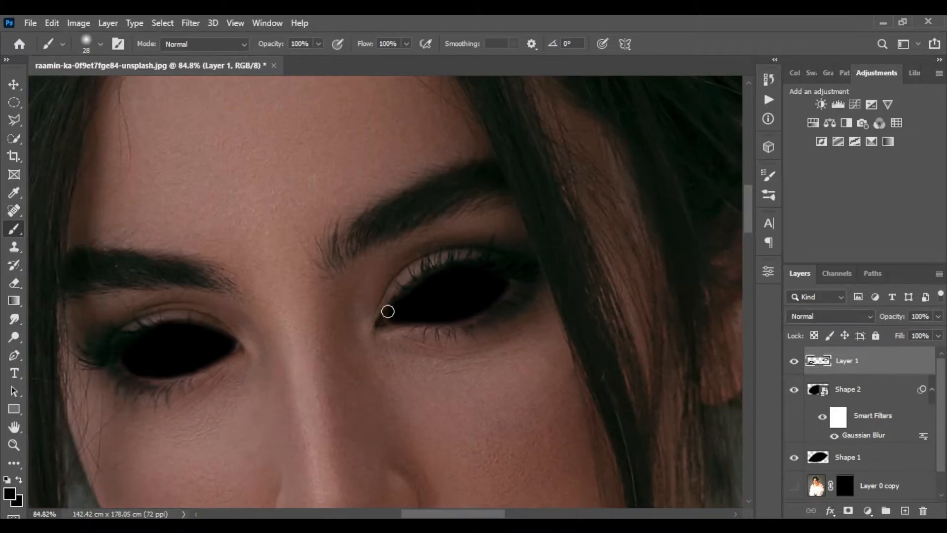
{"action": "scroll", "coordinate": [448, 267], "scroll_direction": "down", "scroll_amount": 1}
{"action": "left_click", "coordinate": [938, 316]}
{"action": "left_click_drag", "start_coordinate": [940, 332], "coordinate": [932, 334]}
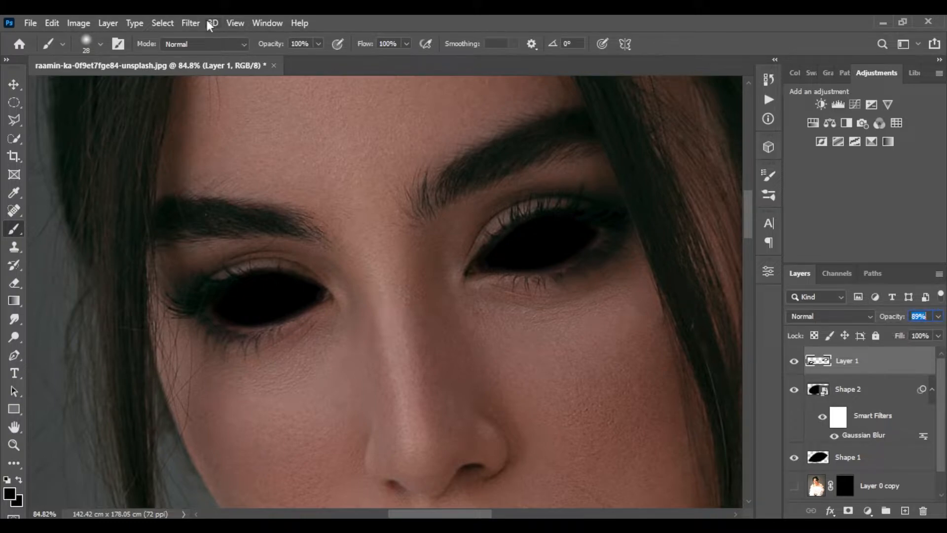
Blur the painted layer with Gaussian Blur at a 3.4 pixel radius
{"action": "left_click", "coordinate": [190, 23]}
{"action": "mouse_move", "coordinate": [222, 200]}
{"action": "left_click", "coordinate": [385, 261]}
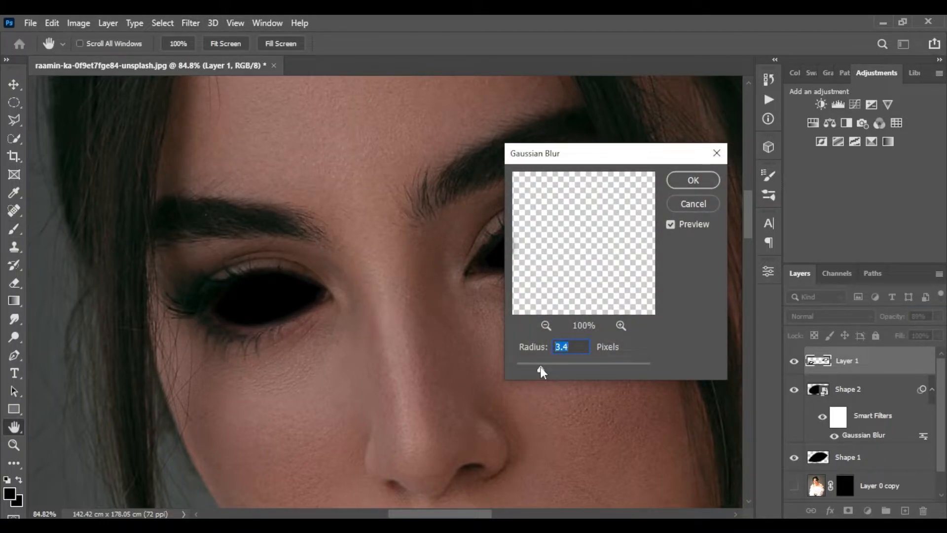
{"action": "left_click", "coordinate": [693, 180]}
Set the painted layer's opacity to 80%
{"action": "key", "text": "b"}
{"action": "left_click", "coordinate": [939, 317]}
{"action": "left_click", "coordinate": [935, 317]}
{"action": "right_click", "coordinate": [451, 258]}
{"action": "left_click", "coordinate": [713, 270]}
{"action": "key", "text": "ctrl+z"}
Move the masked eye copy layer to the top of the layer stack
{"action": "key", "text": "z"}
{"action": "left_click_drag", "start_coordinate": [474, 251], "coordinate": [439, 226]}
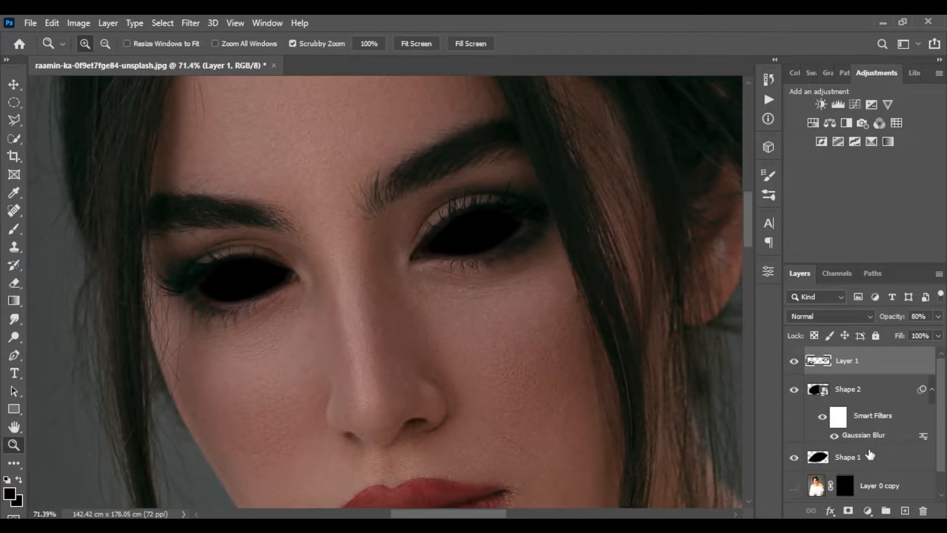
{"action": "scroll", "coordinate": [870, 453], "scroll_direction": "down", "scroll_amount": 1}
{"action": "left_click_drag", "start_coordinate": [893, 461], "coordinate": [898, 351]}
{"action": "left_click_drag", "start_coordinate": [882, 393], "coordinate": [819, 370]}
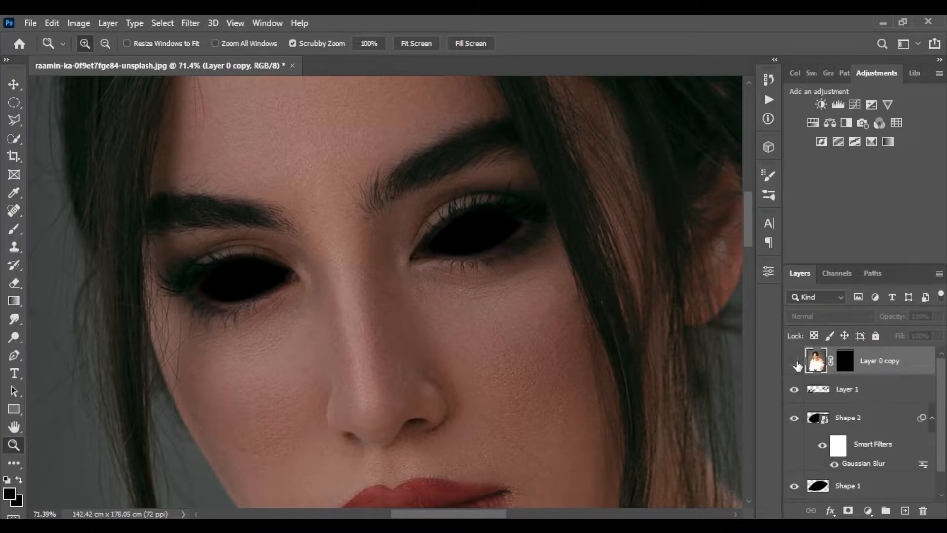
Show the eye copy layer and set its blend mode to Hard Light
{"action": "left_click", "coordinate": [796, 364]}
{"action": "left_click", "coordinate": [799, 313]}
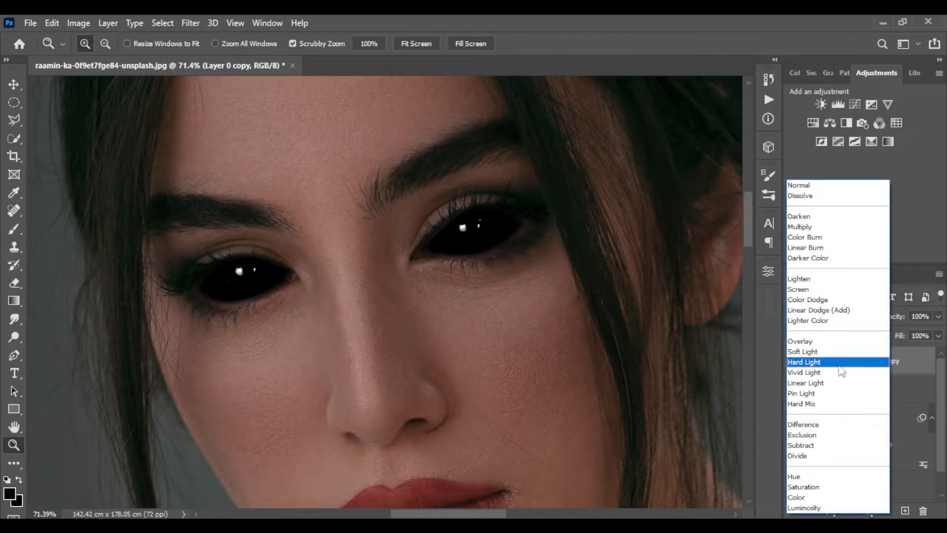
{"action": "left_click", "coordinate": [814, 363]}
Shift the eye copy layer slightly with the Move tool
{"action": "key", "text": "v"}
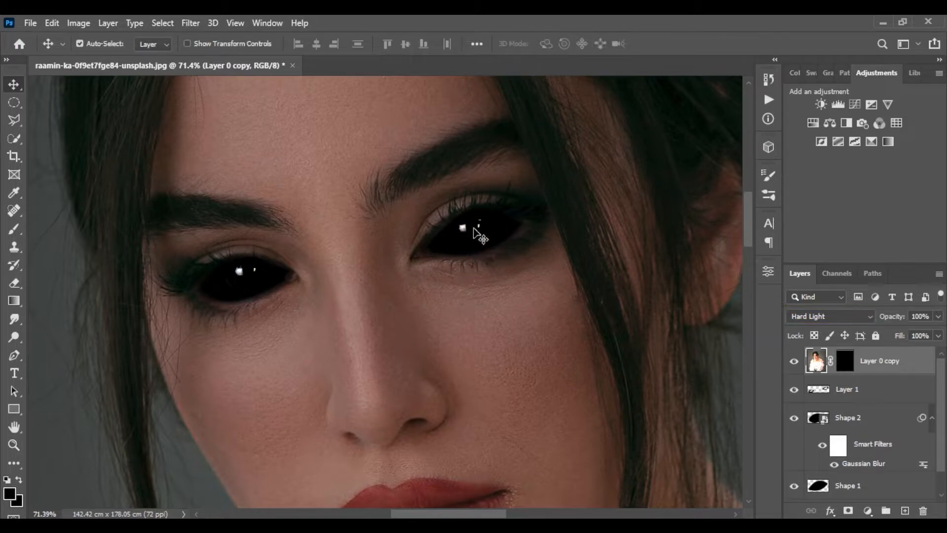
{"action": "left_click_drag", "start_coordinate": [473, 228], "coordinate": [482, 233]}
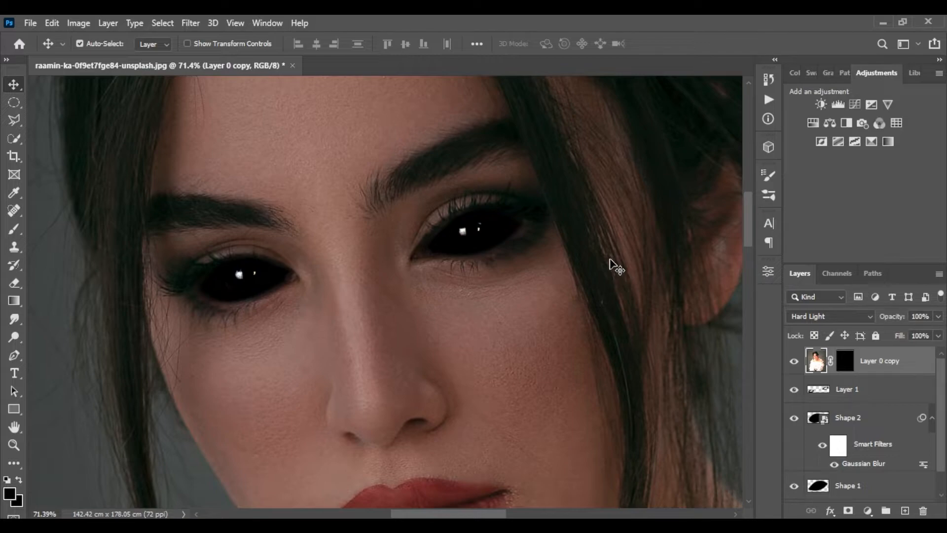
Paint black on the eye copy layer's mask to hide leftover iris color in both eyes, keeping the highlights
{"action": "key", "text": "z"}
{"action": "left_click_drag", "start_coordinate": [463, 231], "coordinate": [516, 207]}
{"action": "left_click_drag", "start_coordinate": [490, 223], "coordinate": [520, 225]}
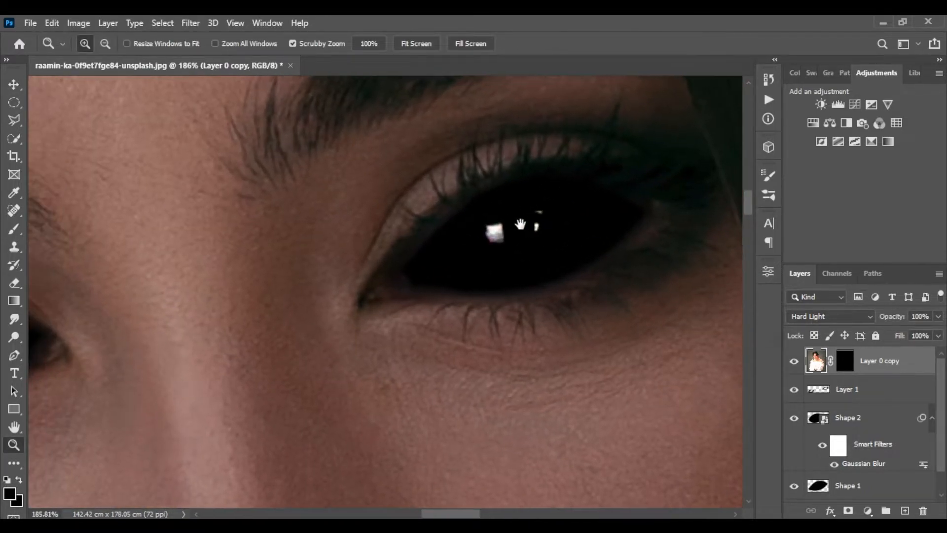
{"action": "left_click", "coordinate": [850, 365]}
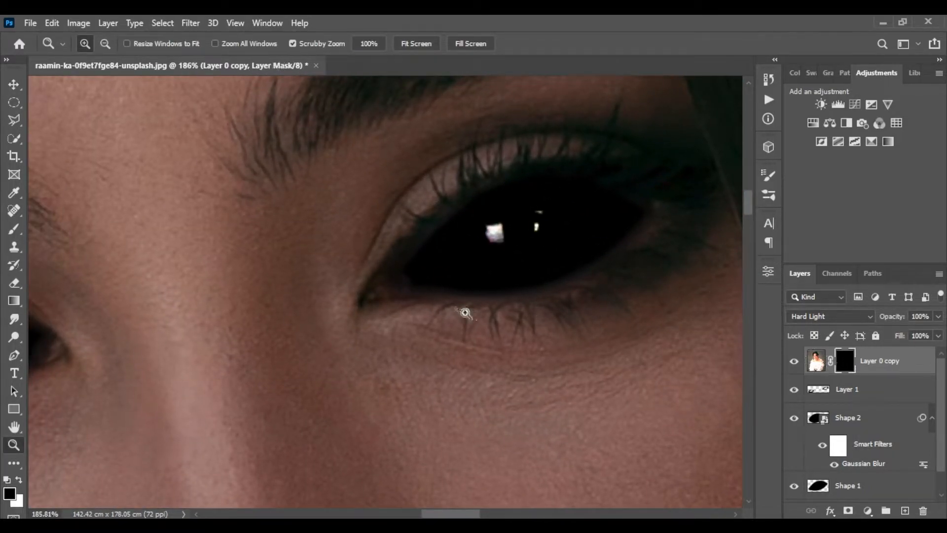
{"action": "left_click", "coordinate": [14, 230]}
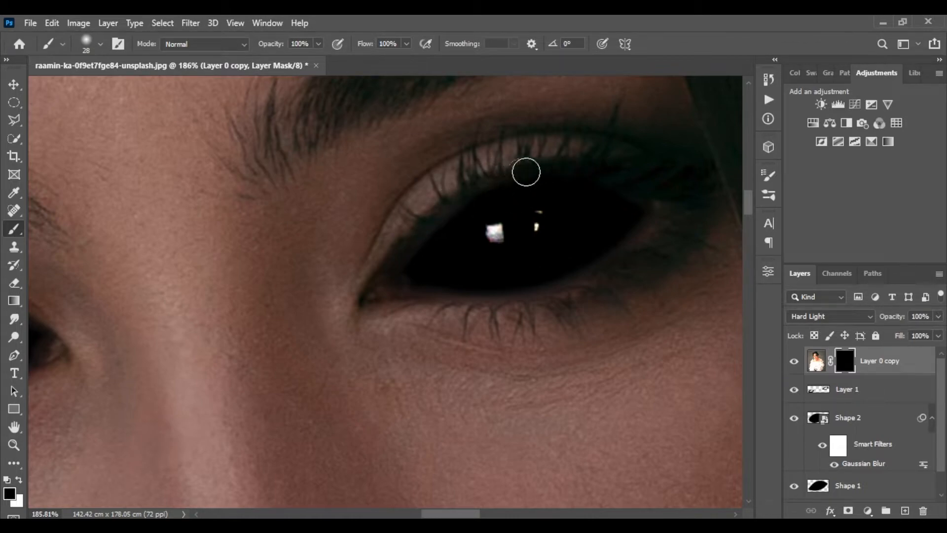
{"action": "left_click_drag", "start_coordinate": [494, 237], "coordinate": [718, 232]}
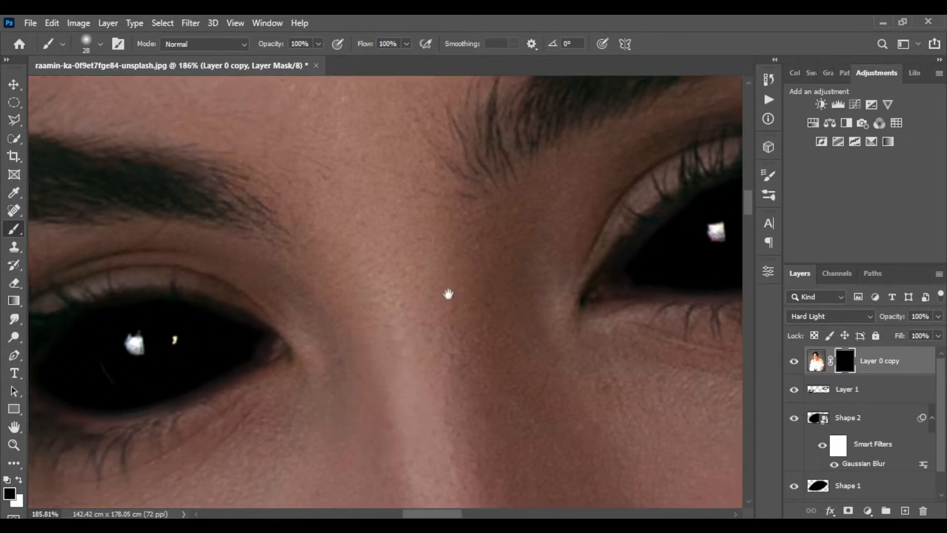
{"action": "left_click_drag", "start_coordinate": [454, 290], "coordinate": [360, 308]}
{"action": "mouse_move", "coordinate": [476, 263]}
{"action": "left_mouse_down"}
{"action": "mouse_move", "coordinate": [642, 209]}
{"action": "mouse_move", "coordinate": [528, 296]}
{"action": "left_mouse_up"}
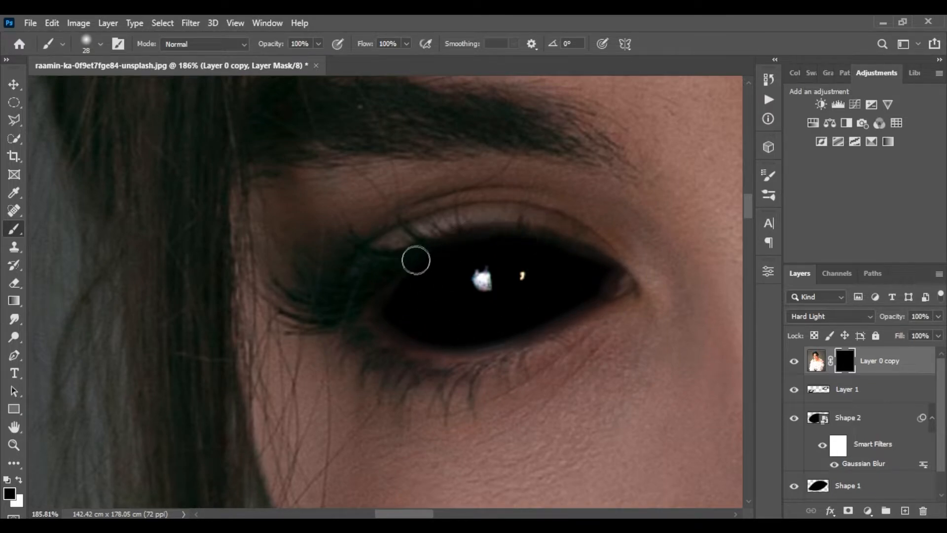
{"action": "left_click_drag", "start_coordinate": [598, 210], "coordinate": [352, 198]}
{"action": "scroll", "coordinate": [541, 205], "scroll_direction": "down", "scroll_amount": 4}
{"action": "left_click_drag", "start_coordinate": [522, 214], "coordinate": [422, 212]}
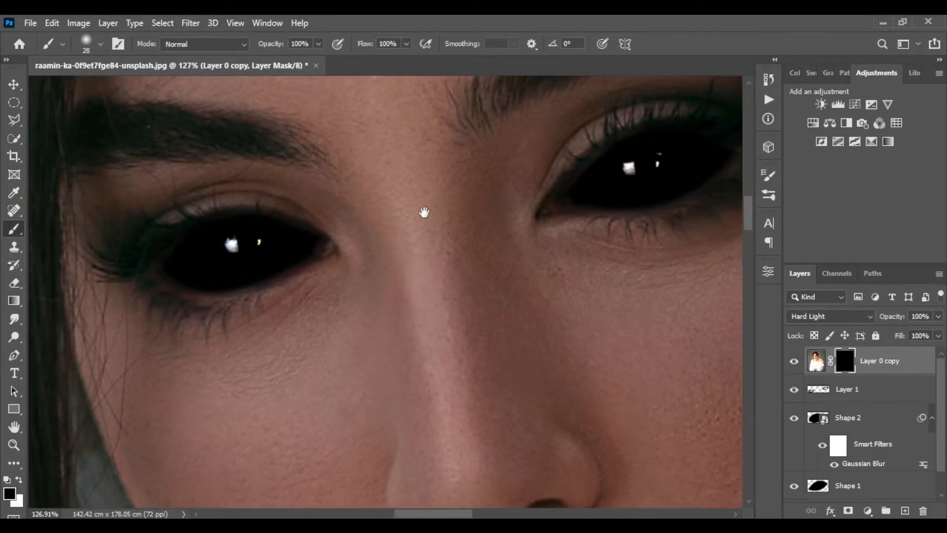
Add a new layer and place it below the eye copy layer
{"action": "scroll", "coordinate": [449, 208], "scroll_direction": "down", "scroll_amount": 1}
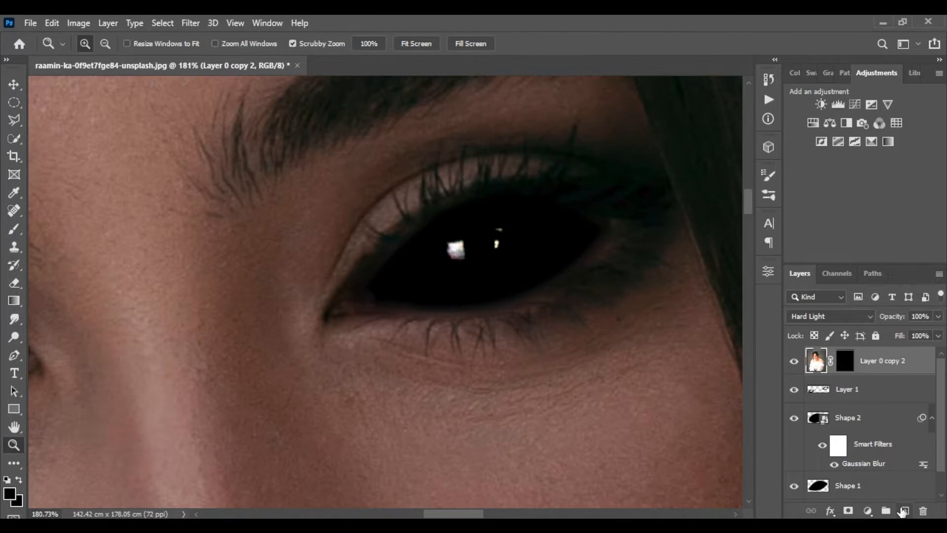
{"action": "left_click", "coordinate": [905, 510]}
{"action": "left_click_drag", "start_coordinate": [872, 370], "coordinate": [869, 404]}
Set up a soft round brush at 80 px with white color and 50% opacity
{"action": "key", "text": "b"}
{"action": "right_click", "coordinate": [493, 268]}
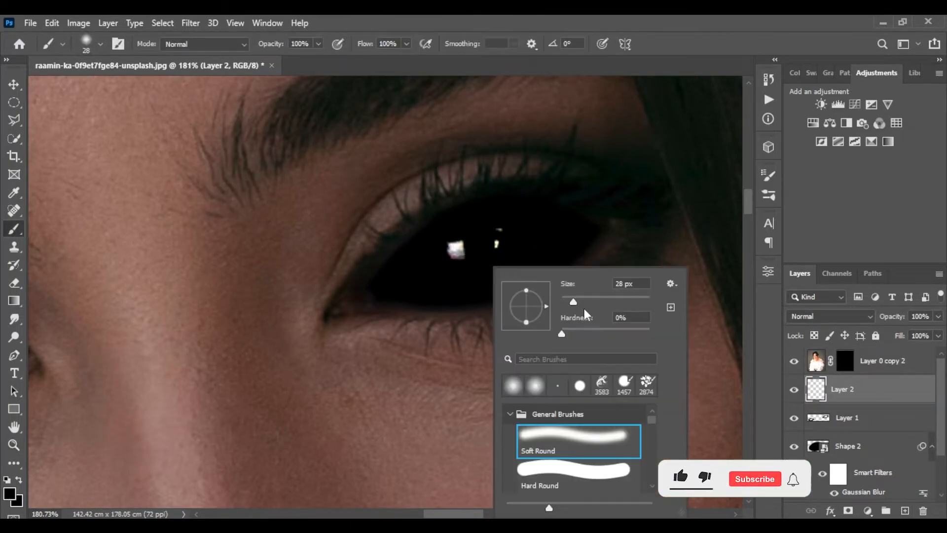
{"action": "left_click_drag", "start_coordinate": [581, 301], "coordinate": [591, 301]}
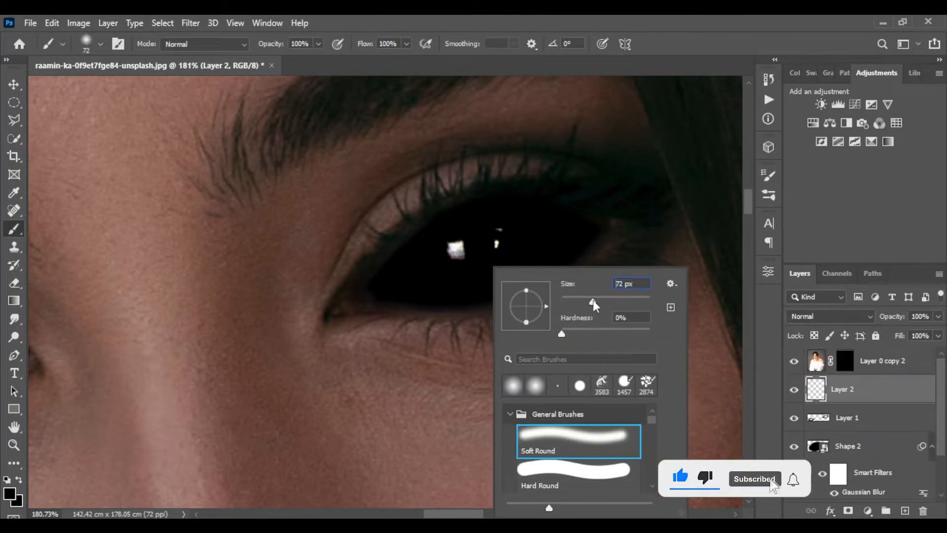
{"action": "left_click", "coordinate": [9, 492]}
{"action": "left_click_drag", "start_coordinate": [464, 168], "coordinate": [446, 147]}
{"action": "left_click", "coordinate": [767, 148]}
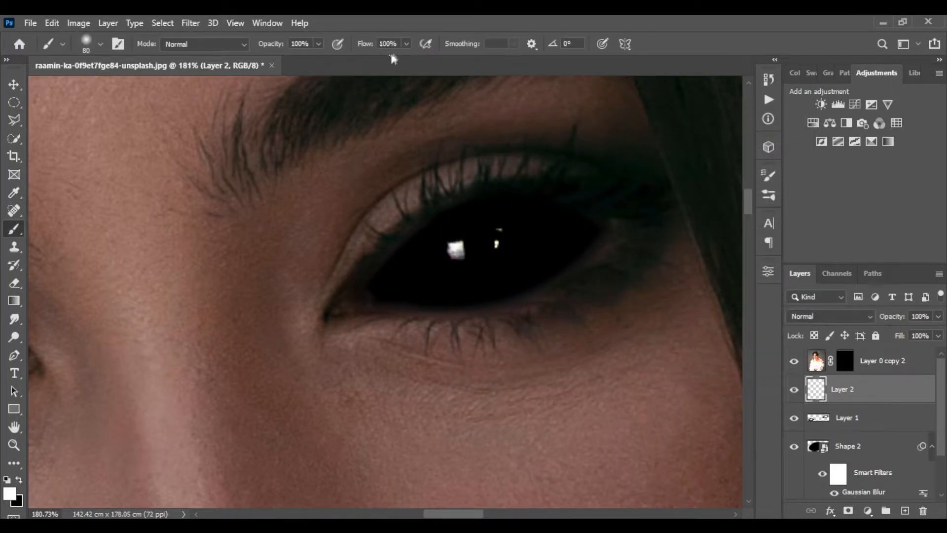
{"action": "left_click", "coordinate": [317, 44]}
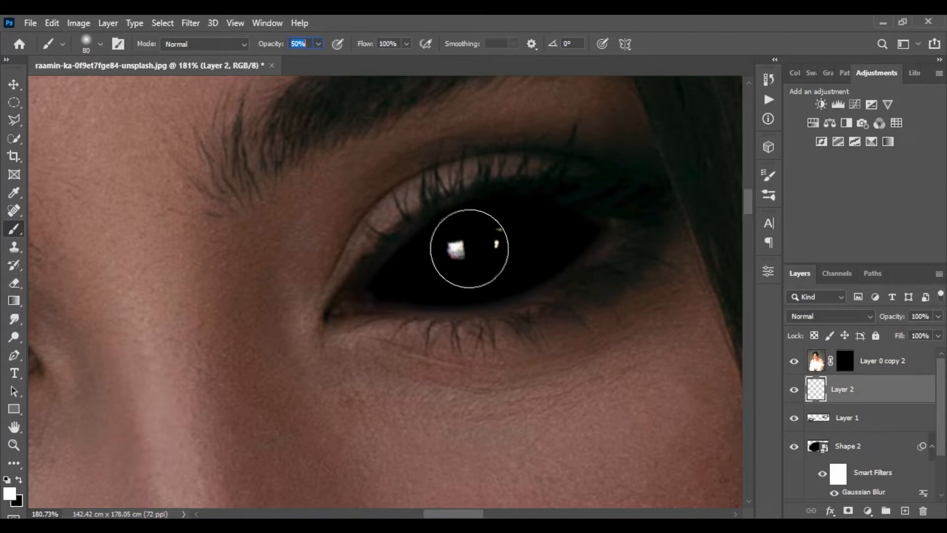
Raise the new layer above the eye copy layer while testing white glow dabs over the eye
{"action": "left_click", "coordinate": [476, 249]}
{"action": "key", "text": "ctrl+z"}
{"action": "left_click_drag", "start_coordinate": [886, 391], "coordinate": [864, 351]}
{"action": "left_click", "coordinate": [476, 249]}
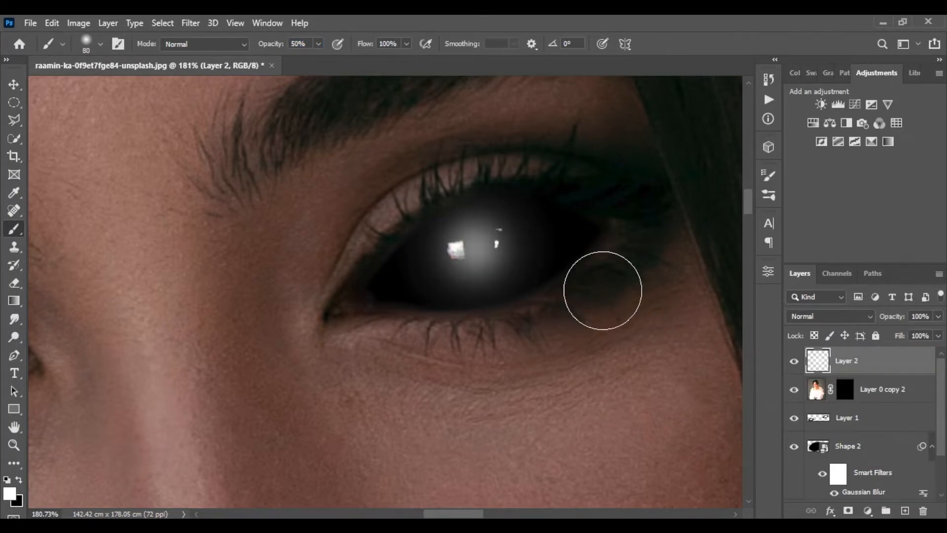
{"action": "key", "text": "ctrl+z"}
Dab soft white glow over both eyes with a 58 px brush and lower the glow layer's fill to 27%
{"action": "right_click", "coordinate": [573, 257]}
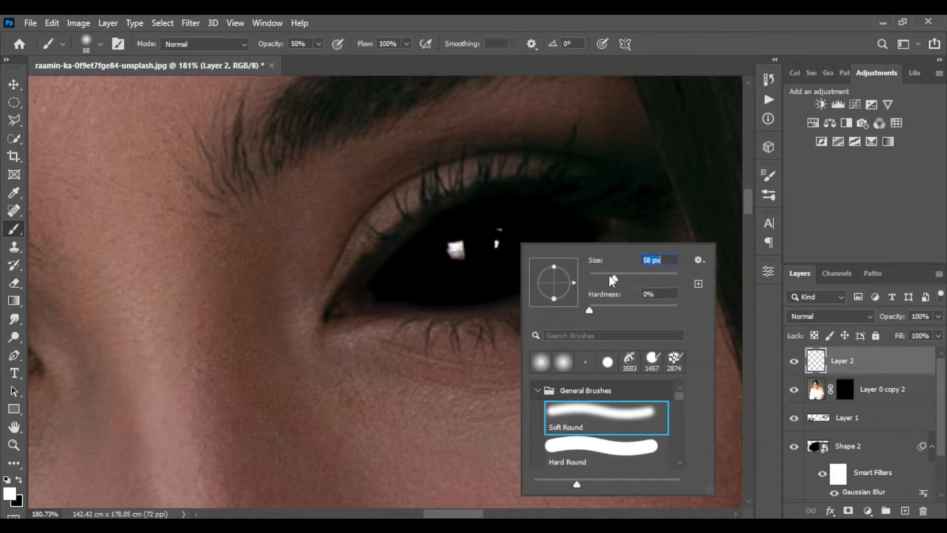
{"action": "left_click", "coordinate": [473, 252]}
{"action": "key", "text": "ctrl+z"}
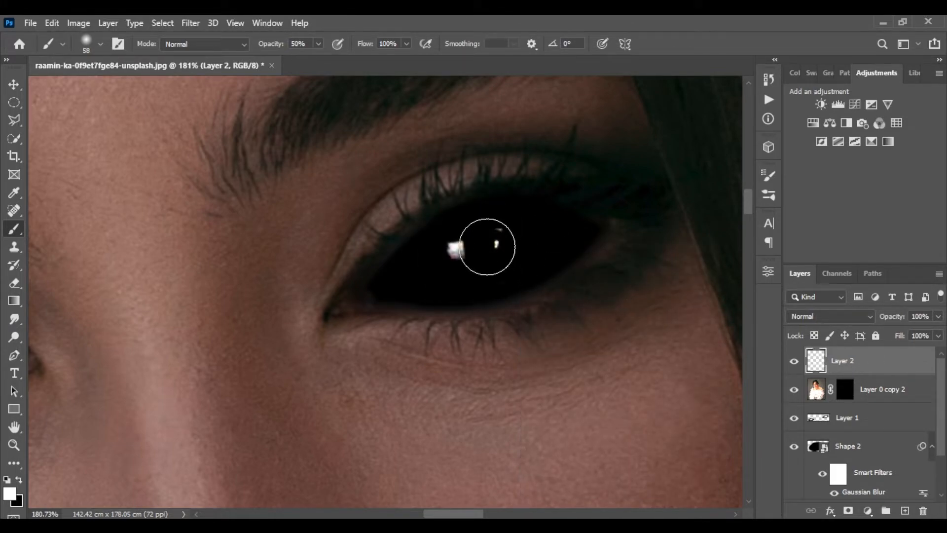
{"action": "left_click", "coordinate": [487, 247]}
{"action": "scroll", "coordinate": [452, 277], "scroll_direction": "down", "scroll_amount": 3}
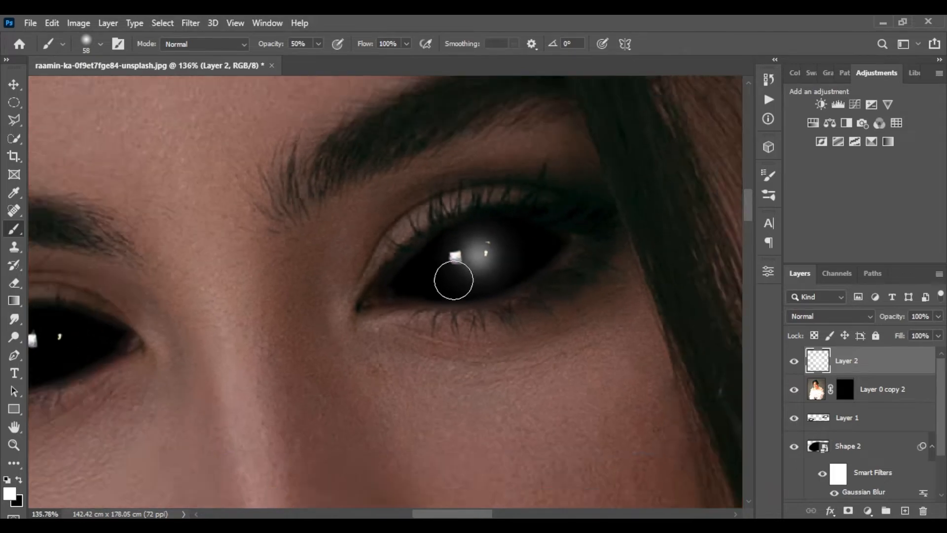
{"action": "scroll", "coordinate": [453, 281], "scroll_direction": "down", "scroll_amount": 10}
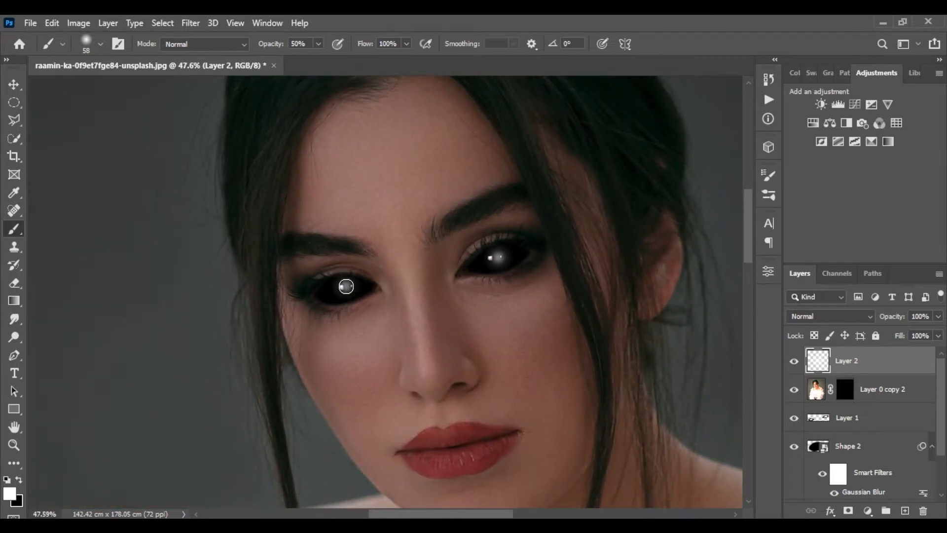
{"action": "left_click", "coordinate": [346, 287]}
{"action": "left_click_drag", "start_coordinate": [524, 289], "coordinate": [541, 276]}
{"action": "left_click", "coordinate": [938, 335]}
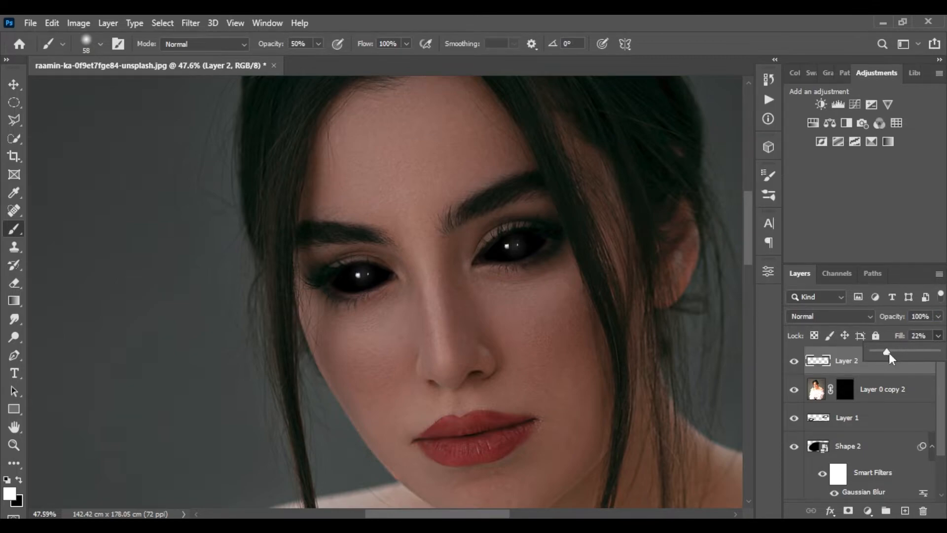
{"action": "left_click", "coordinate": [941, 337]}
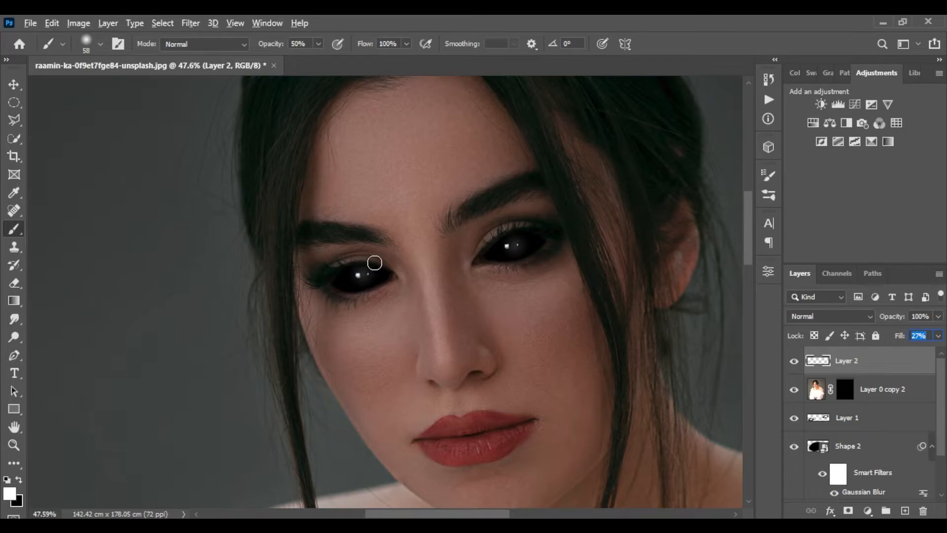
Erase the glow spilling beyond the eye's edges with a 40 px soft round eraser
{"action": "left_click", "coordinate": [15, 85]}
{"action": "scroll", "coordinate": [380, 293], "scroll_direction": "up", "scroll_amount": 13}
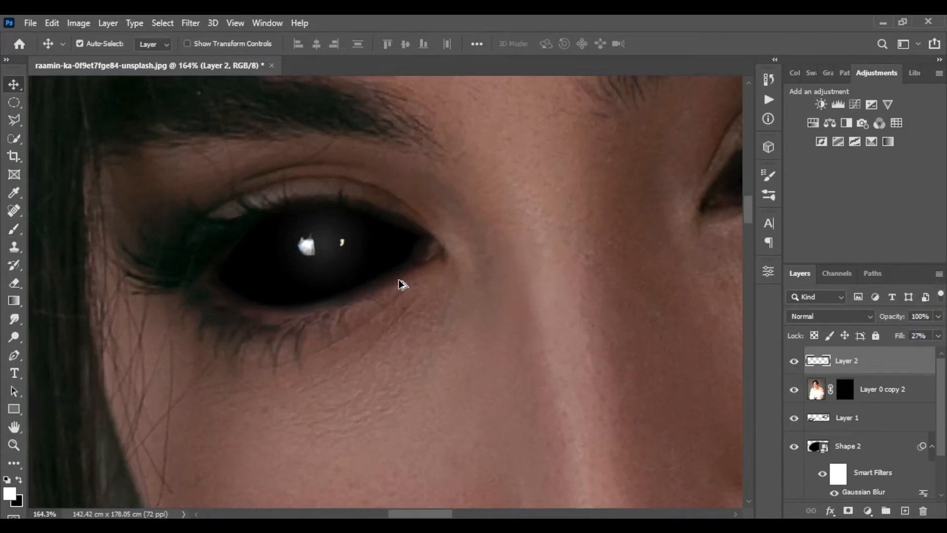
{"action": "left_click_drag", "start_coordinate": [398, 286], "coordinate": [432, 323]}
{"action": "key", "text": "e"}
{"action": "right_click", "coordinate": [448, 265]}
{"action": "left_click", "coordinate": [536, 297]}
{"action": "mouse_move", "coordinate": [262, 248]}
{"action": "left_mouse_down"}
{"action": "mouse_move", "coordinate": [337, 240]}
{"action": "mouse_move", "coordinate": [431, 252]}
{"action": "mouse_move", "coordinate": [411, 247]}
{"action": "mouse_move", "coordinate": [427, 251]}
{"action": "mouse_move", "coordinate": [314, 286]}
{"action": "left_mouse_up"}
{"action": "mouse_move", "coordinate": [326, 212]}
{"action": "left_mouse_down"}
{"action": "mouse_move", "coordinate": [427, 174]}
{"action": "mouse_move", "coordinate": [415, 171]}
{"action": "mouse_move", "coordinate": [499, 210]}
{"action": "mouse_move", "coordinate": [359, 265]}
{"action": "mouse_move", "coordinate": [458, 280]}
{"action": "mouse_move", "coordinate": [438, 263]}
{"action": "mouse_move", "coordinate": [478, 195]}
{"action": "mouse_move", "coordinate": [480, 240]}
{"action": "left_mouse_up"}
{"action": "left_click_drag", "start_coordinate": [394, 291], "coordinate": [568, 276]}
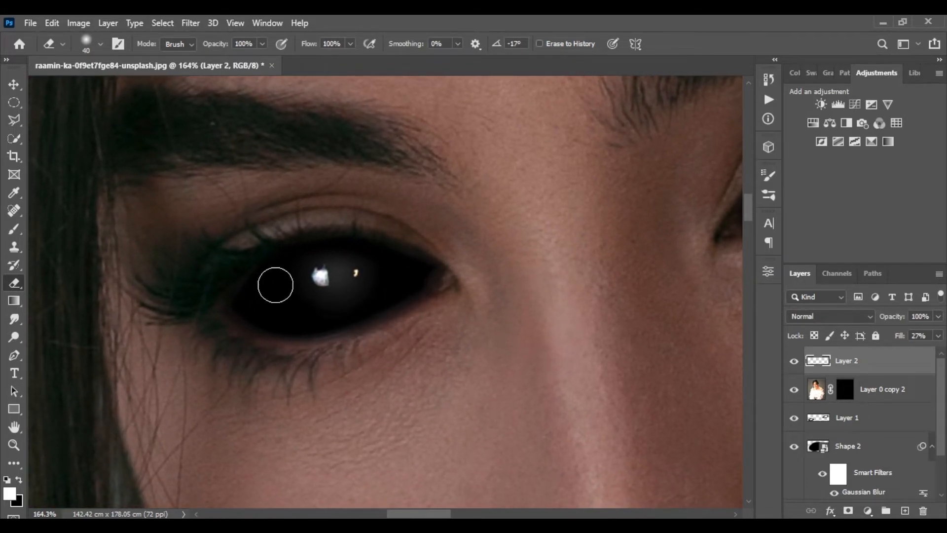
{"action": "right_click", "coordinate": [464, 259]}
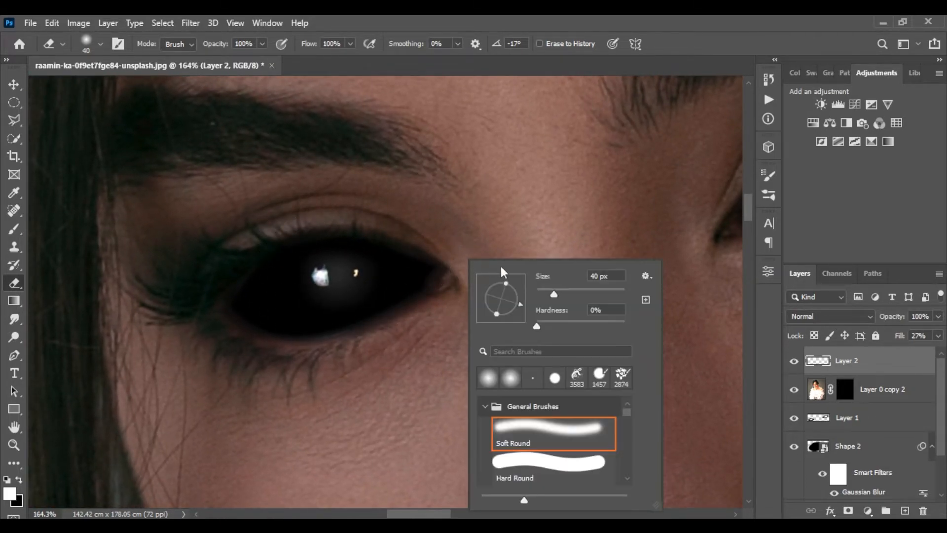
{"action": "left_click", "coordinate": [422, 245]}
Apply Gaussian Blur with a 3.3 pixel radius to the glow layer
{"action": "key", "text": "z"}
{"action": "right_click", "coordinate": [438, 248]}
{"action": "left_click", "coordinate": [483, 255]}
{"action": "mouse_move", "coordinate": [341, 174]}
{"action": "left_mouse_down"}
{"action": "mouse_move", "coordinate": [434, 130]}
{"action": "mouse_move", "coordinate": [402, 152]}
{"action": "mouse_move", "coordinate": [402, 195]}
{"action": "mouse_move", "coordinate": [376, 214]}
{"action": "mouse_move", "coordinate": [381, 230]}
{"action": "left_mouse_up"}
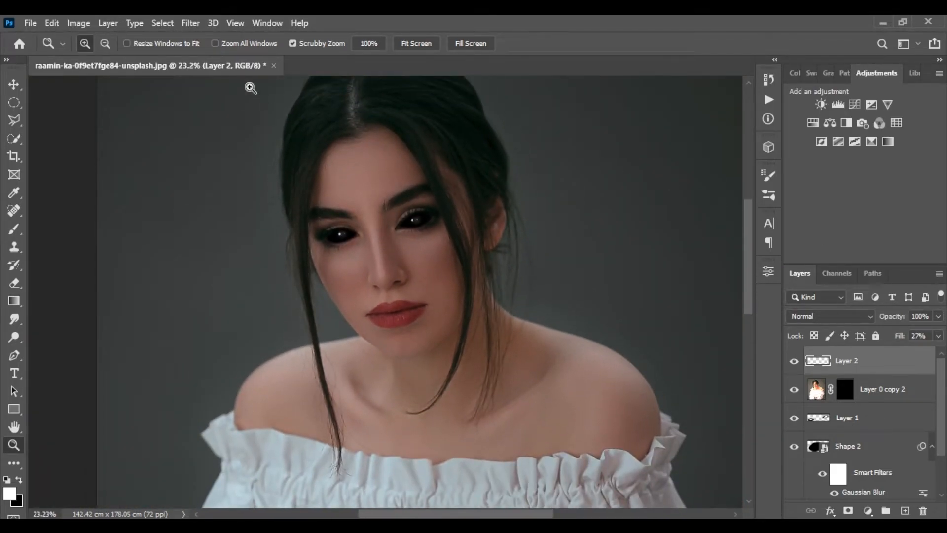
{"action": "left_click", "coordinate": [191, 23]}
{"action": "mouse_move", "coordinate": [208, 200]}
{"action": "left_click", "coordinate": [389, 256]}
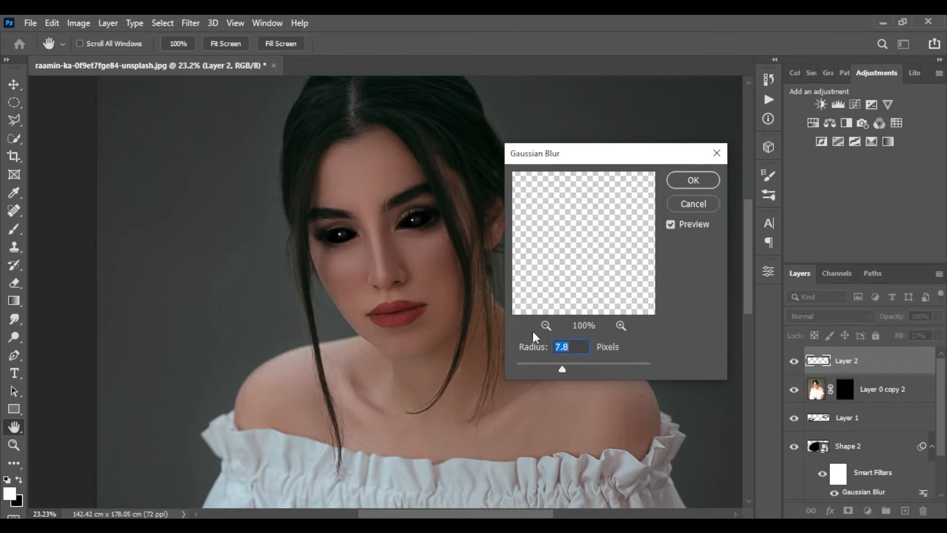
{"action": "left_click", "coordinate": [339, 230]}
{"action": "left_click", "coordinate": [346, 238]}
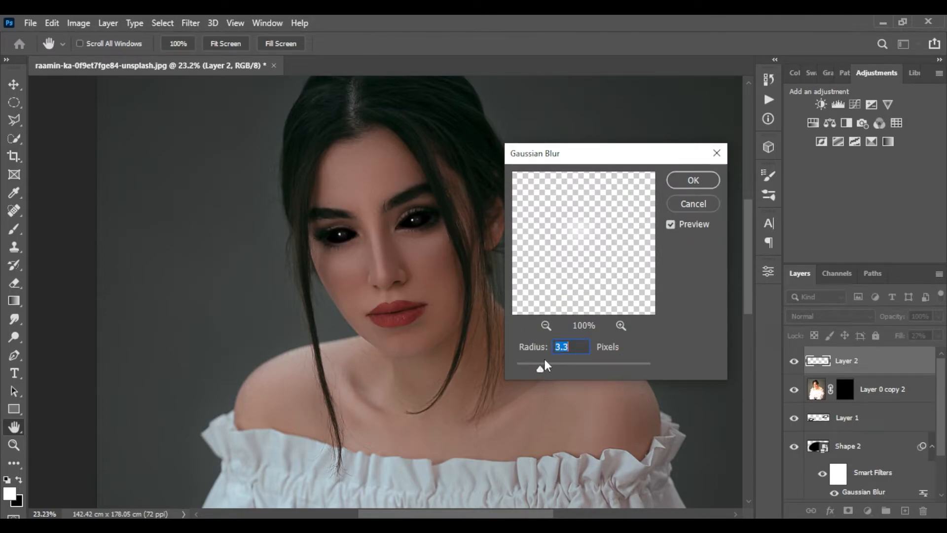
{"action": "left_click", "coordinate": [688, 186]}
Reduce the glow layer's fill to 25%
{"action": "left_click_drag", "start_coordinate": [363, 226], "coordinate": [437, 206]}
{"action": "left_click_drag", "start_coordinate": [437, 206], "coordinate": [413, 213]}
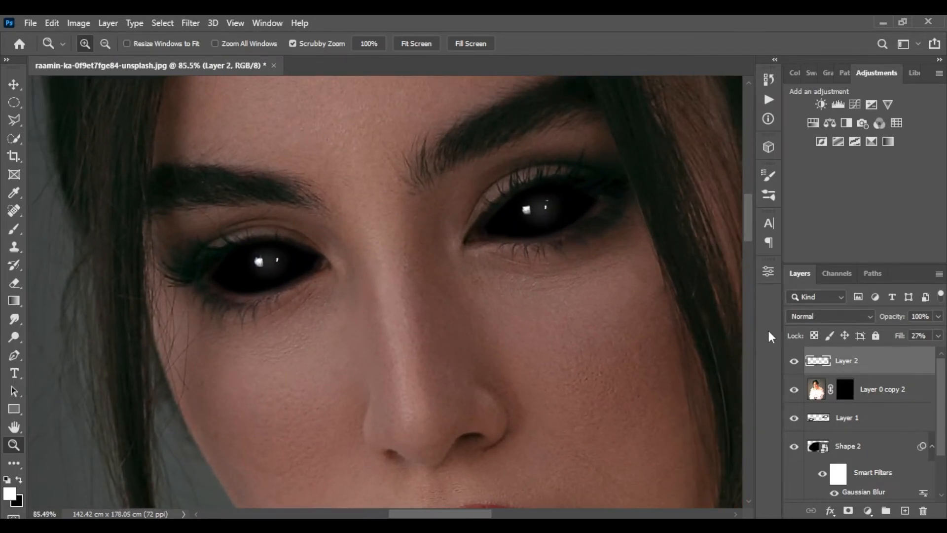
{"action": "right_click", "coordinate": [351, 220]}
{"action": "left_click", "coordinate": [376, 228]}
{"action": "left_click_drag", "start_coordinate": [341, 165], "coordinate": [424, 174]}
{"action": "left_click_drag", "start_coordinate": [424, 175], "coordinate": [402, 169]}
{"action": "left_click", "coordinate": [894, 394]}
{"action": "left_click", "coordinate": [913, 362]}
{"action": "left_click", "coordinate": [939, 336]}
{"action": "left_click_drag", "start_coordinate": [881, 352], "coordinate": [889, 351]}
{"action": "left_click", "coordinate": [940, 336]}
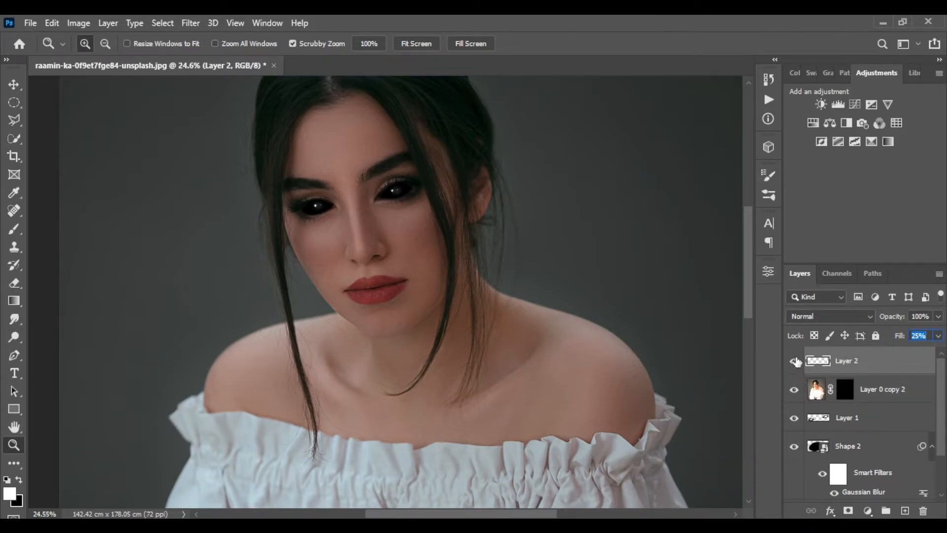
Group all the eye effect layers, from Shape 1 up to the glow layer, into one folder
{"action": "scroll", "coordinate": [883, 417], "scroll_direction": "down", "scroll_amount": 2}
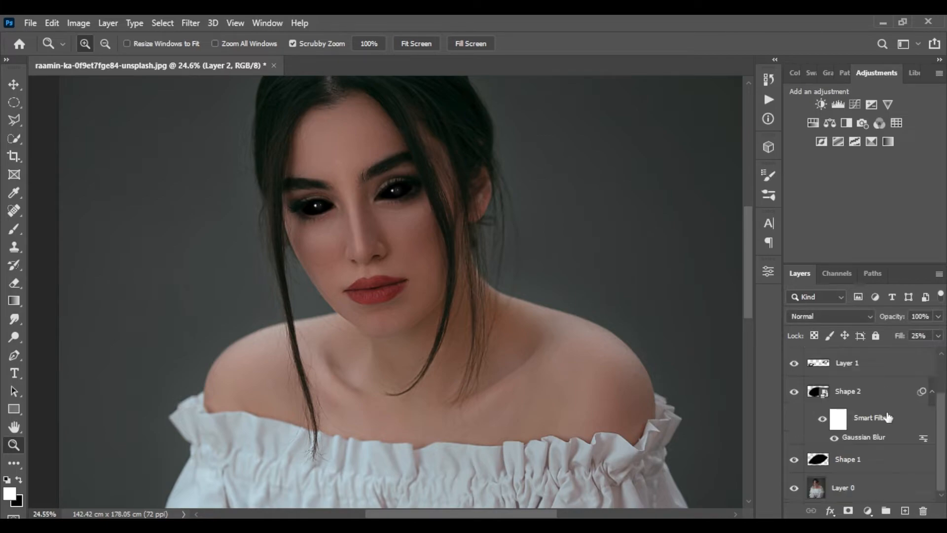
{"action": "left_click", "coordinate": [867, 458], "text": "shift"}
{"action": "left_click_drag", "start_coordinate": [889, 509], "coordinate": [888, 511]}
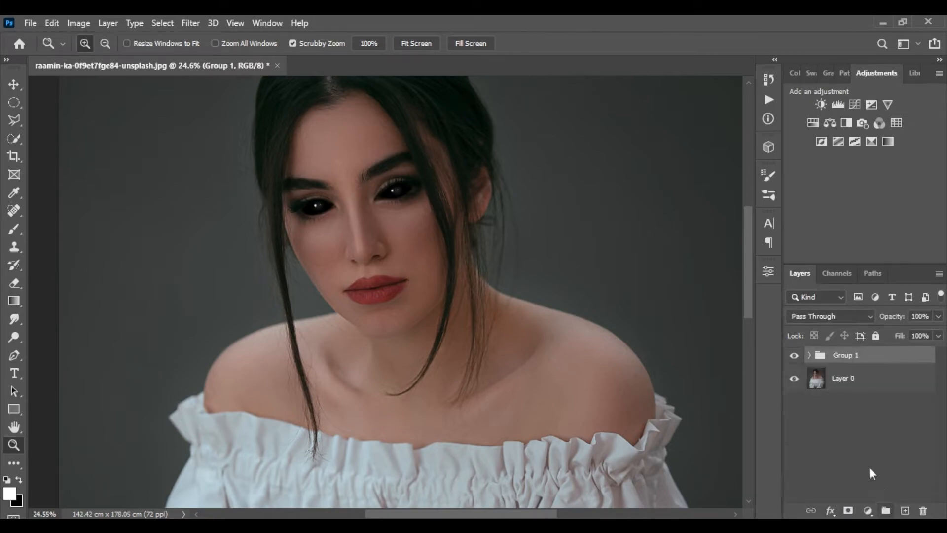
Toggle the eye group's visibility to compare the image before and after the effect
{"action": "left_click", "coordinate": [794, 356]}
{"action": "left_click", "coordinate": [793, 357]}
{"action": "left_click", "coordinate": [793, 357]}
{"action": "left_click", "coordinate": [792, 357]}
{"action": "left_click", "coordinate": [792, 357]}
{"action": "left_click", "coordinate": [793, 357]}
Add a Color Lookup adjustment above Layer 0 and load the Moonlight.3DL LUT
{"action": "right_click", "coordinate": [369, 222]}
{"action": "left_click", "coordinate": [395, 217]}
{"action": "left_click", "coordinate": [880, 382]}
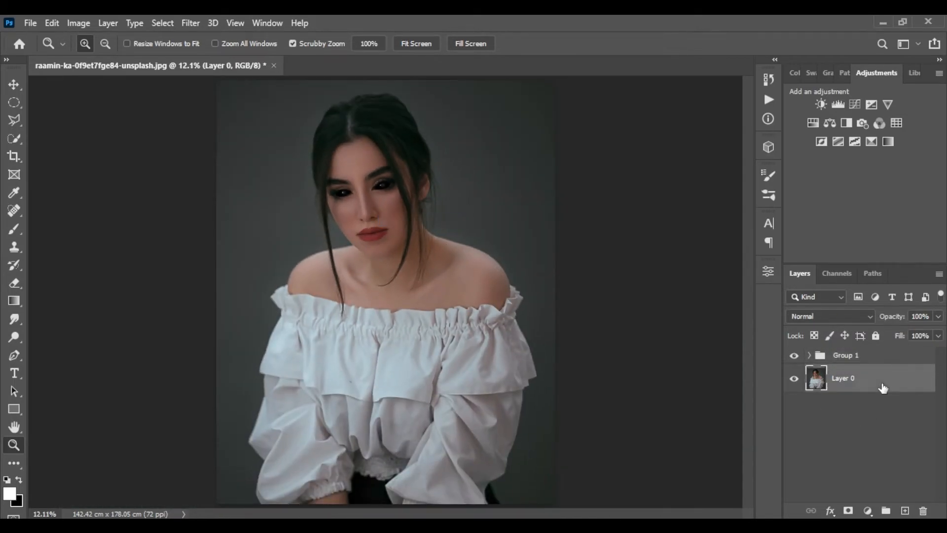
{"action": "left_click", "coordinate": [867, 511]}
{"action": "left_click", "coordinate": [871, 435]}
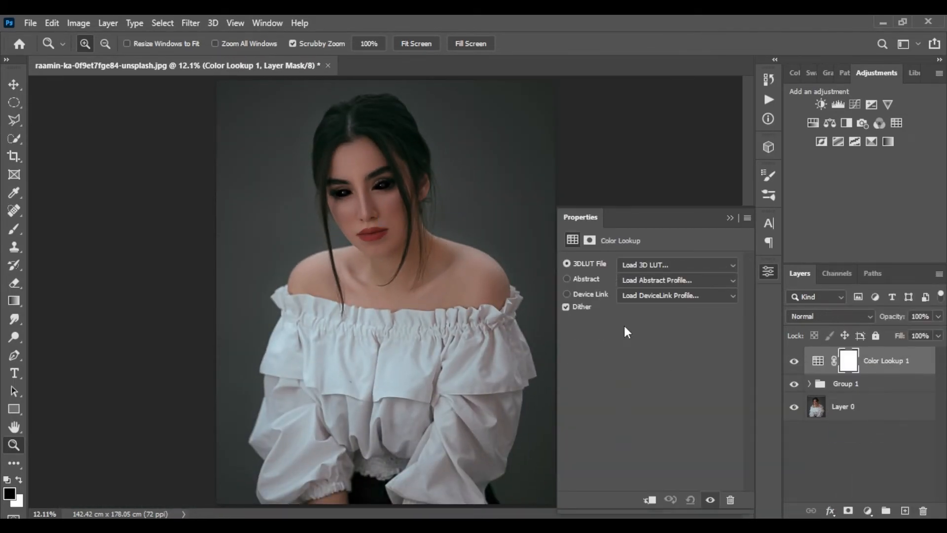
{"action": "left_click", "coordinate": [652, 264]}
{"action": "left_click", "coordinate": [661, 142]}
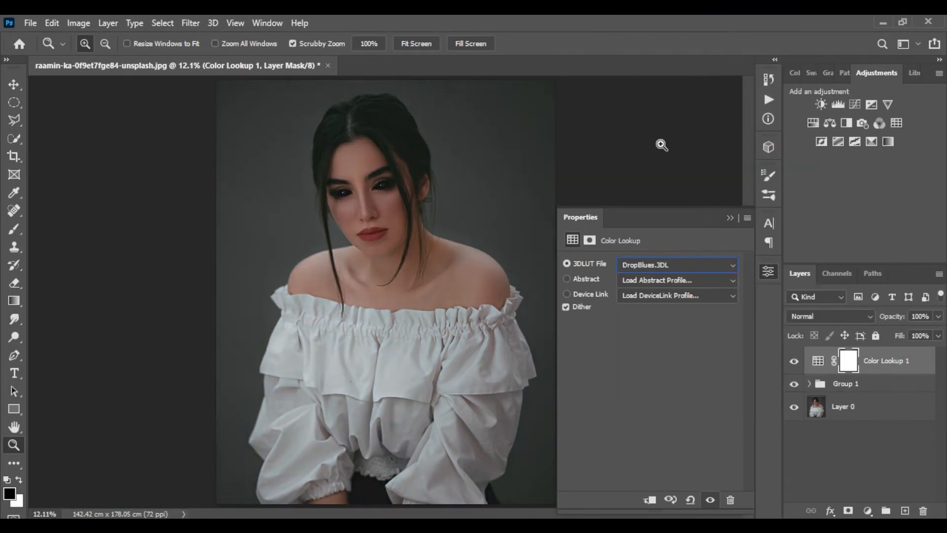
{"action": "left_click", "coordinate": [659, 265]}
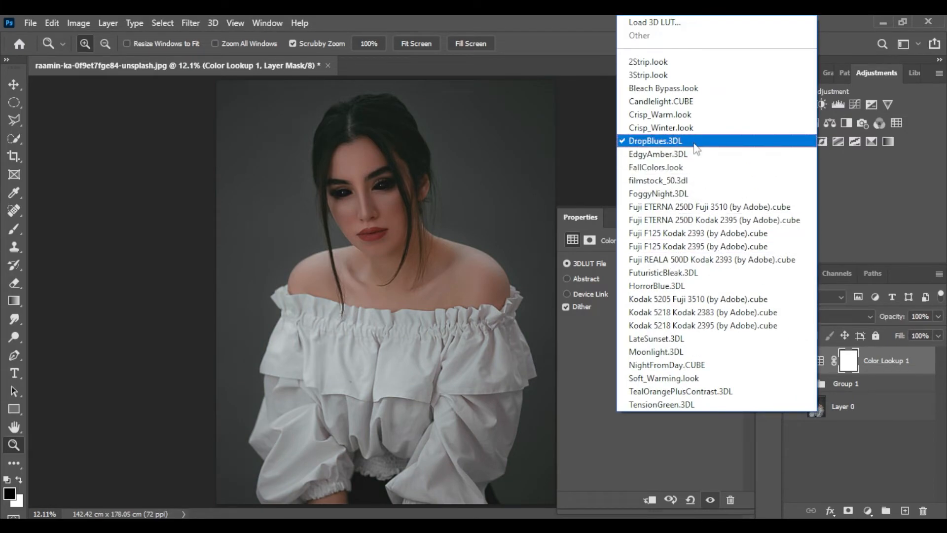
{"action": "left_click", "coordinate": [691, 102]}
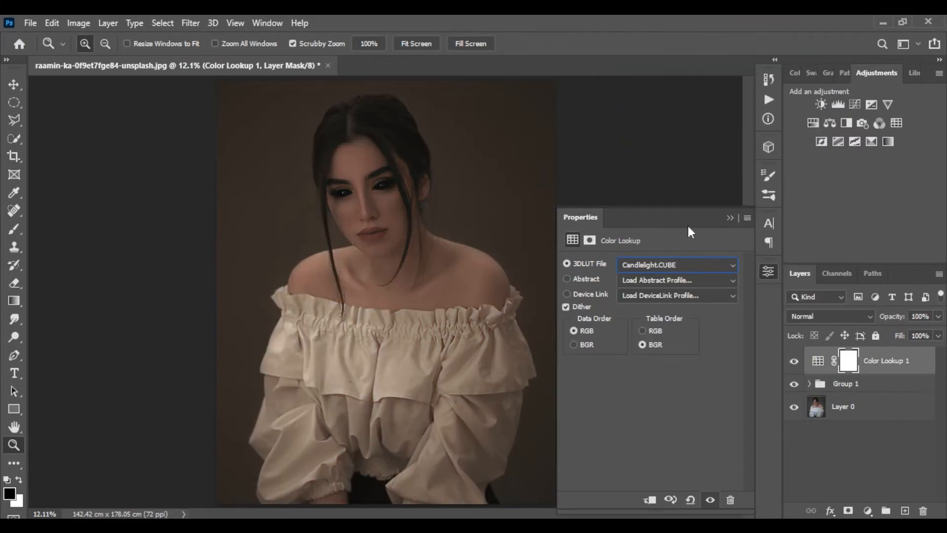
{"action": "left_click", "coordinate": [679, 262]}
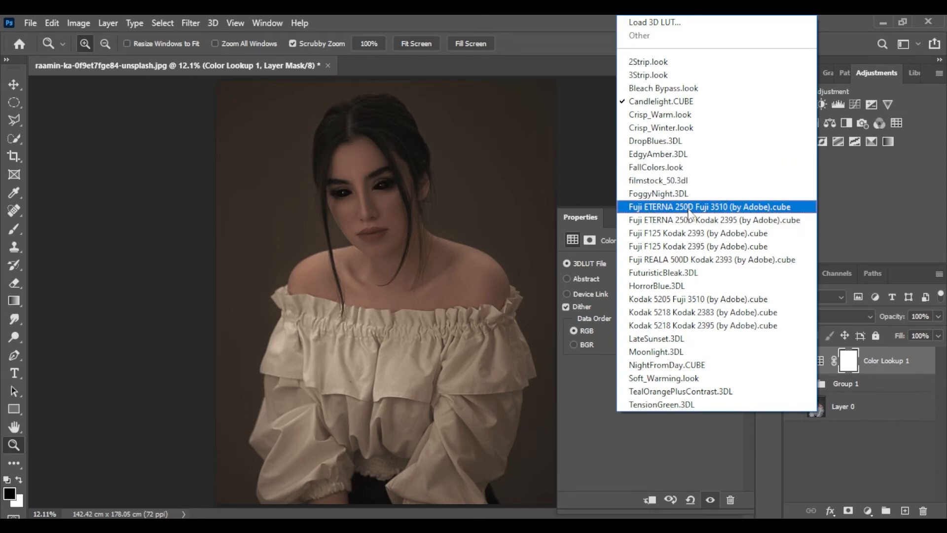
{"action": "left_click", "coordinate": [675, 351]}
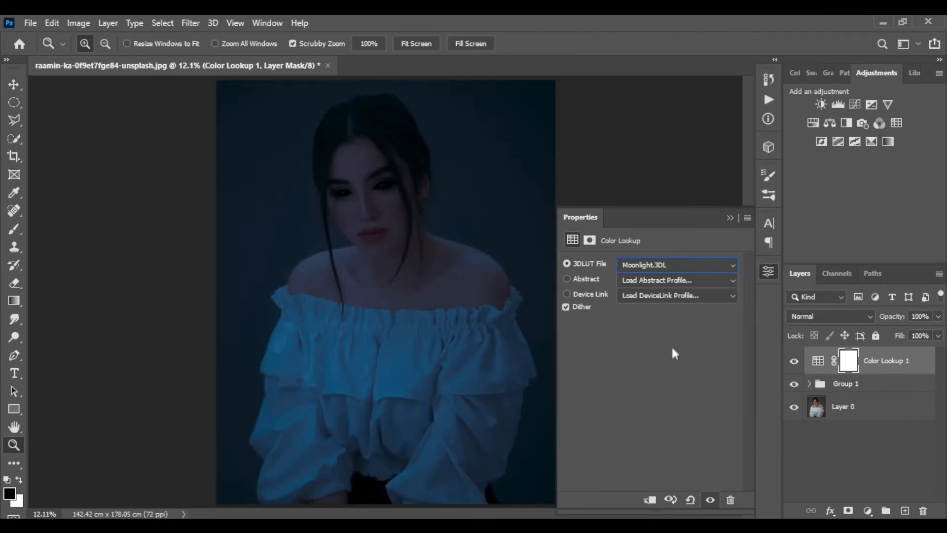
Lower the Color Lookup layer's fill to 64%
{"action": "left_click", "coordinate": [729, 217]}
{"action": "left_click", "coordinate": [938, 336]}
{"action": "left_click_drag", "start_coordinate": [940, 352], "coordinate": [916, 353]}
{"action": "left_click", "coordinate": [937, 337]}
{"action": "left_click", "coordinate": [901, 471]}
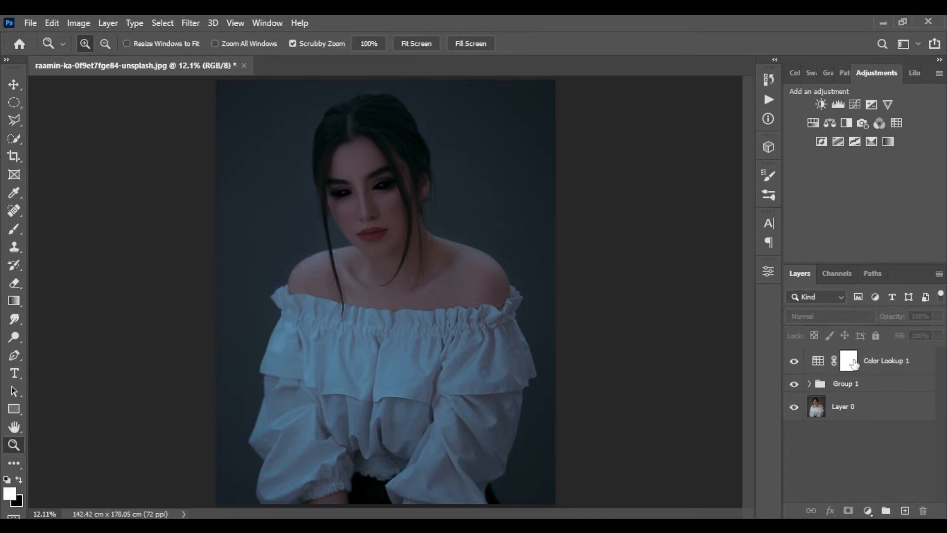
Paint black on the Color Lookup mask with a 1102 px soft brush at 11% opacity to ease the tint over the face
{"action": "left_click", "coordinate": [853, 363]}
{"action": "key", "text": "b"}
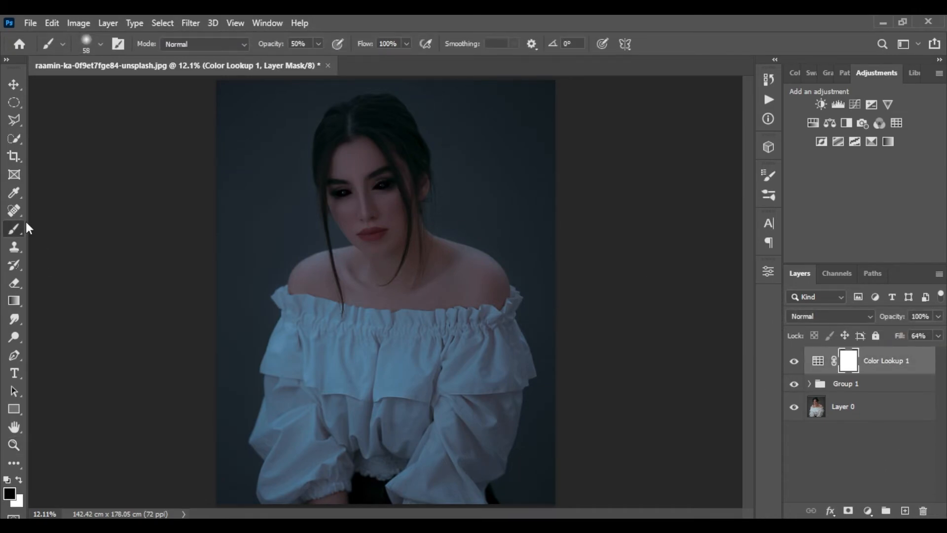
{"action": "right_click", "coordinate": [453, 320]}
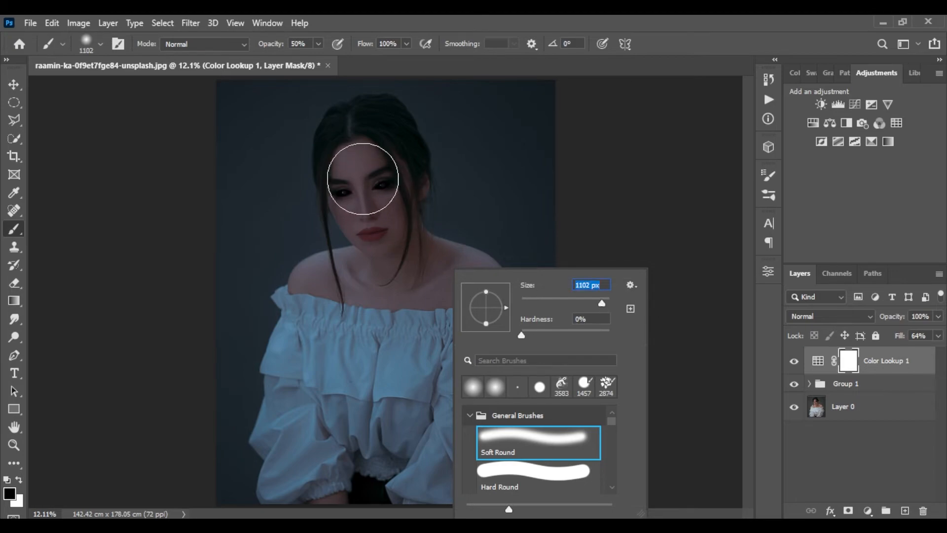
{"action": "key", "text": "Return"}
{"action": "mouse_move", "coordinate": [376, 190]}
{"action": "left_mouse_down"}
{"action": "mouse_move", "coordinate": [490, 267]}
{"action": "mouse_move", "coordinate": [482, 286]}
{"action": "mouse_move", "coordinate": [382, 205]}
{"action": "mouse_move", "coordinate": [381, 232]}
{"action": "left_mouse_up"}
{"action": "key", "text": "ctrl+z"}
{"action": "mouse_move", "coordinate": [360, 166]}
{"action": "left_mouse_down"}
{"action": "mouse_move", "coordinate": [372, 169]}
{"action": "mouse_move", "coordinate": [382, 248]}
{"action": "left_mouse_up"}
{"action": "right_click", "coordinate": [381, 242]}
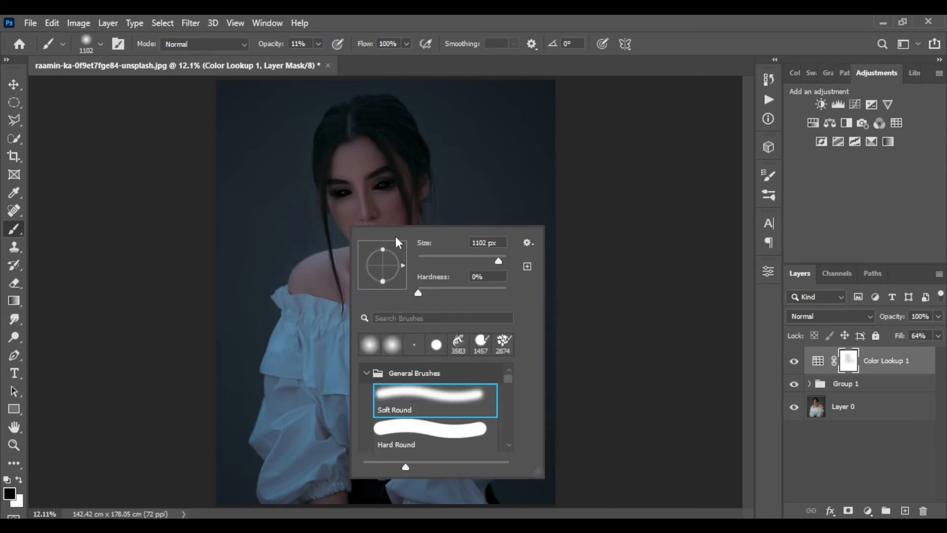
{"action": "left_click", "coordinate": [11, 84]}
{"action": "key", "text": "z"}
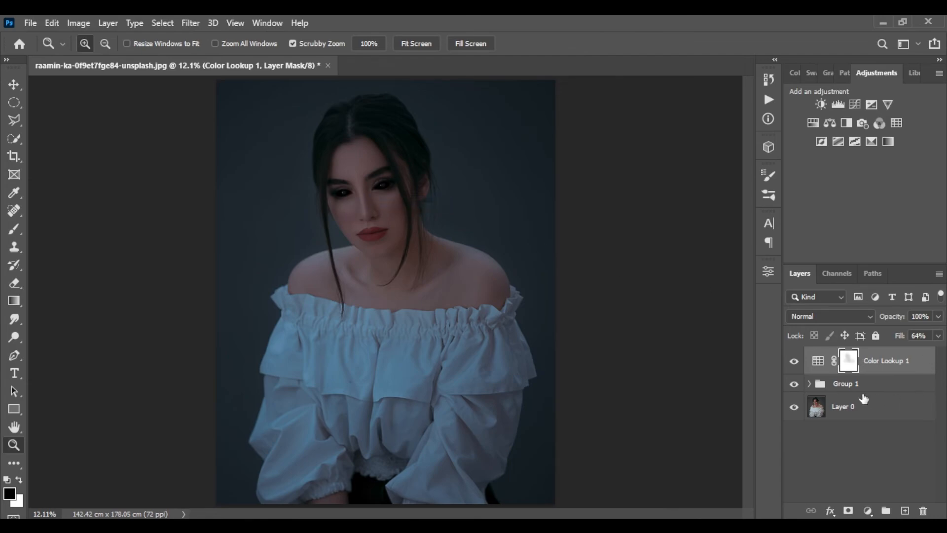
Group the Color Lookup layer together with the eye group into a new folder
{"action": "left_click", "coordinate": [889, 389], "text": "shift"}
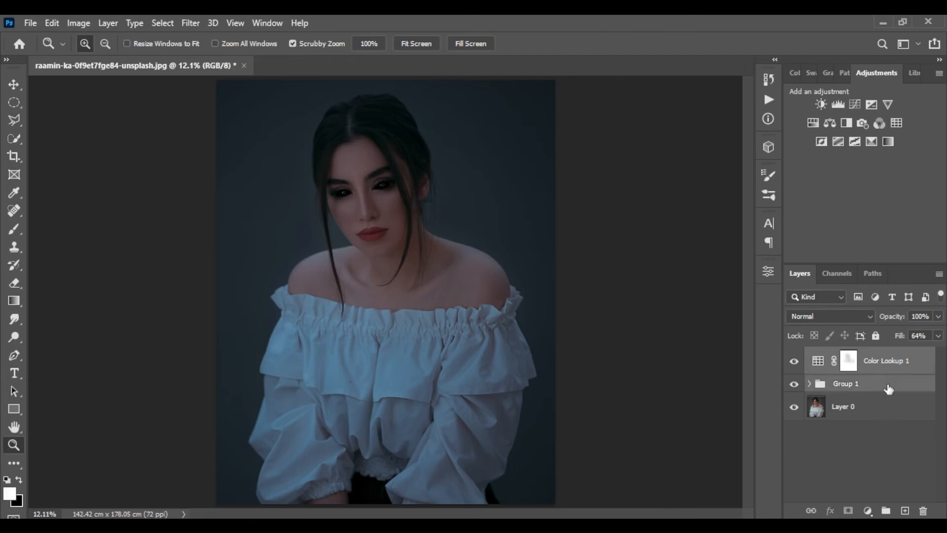
{"action": "left_click", "coordinate": [886, 510]}
Compare the image with and without the new group and fit the whole image on screen
{"action": "left_click", "coordinate": [793, 356]}
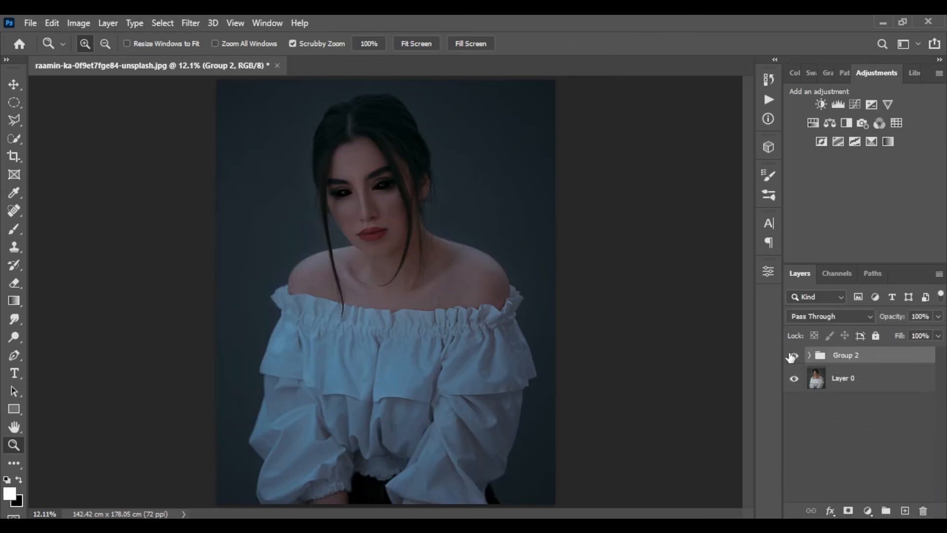
{"action": "left_click", "coordinate": [794, 355]}
{"action": "left_click", "coordinate": [794, 356]}
{"action": "left_click_drag", "start_coordinate": [345, 170], "coordinate": [602, 202]}
{"action": "key", "text": "ctrl+0"}
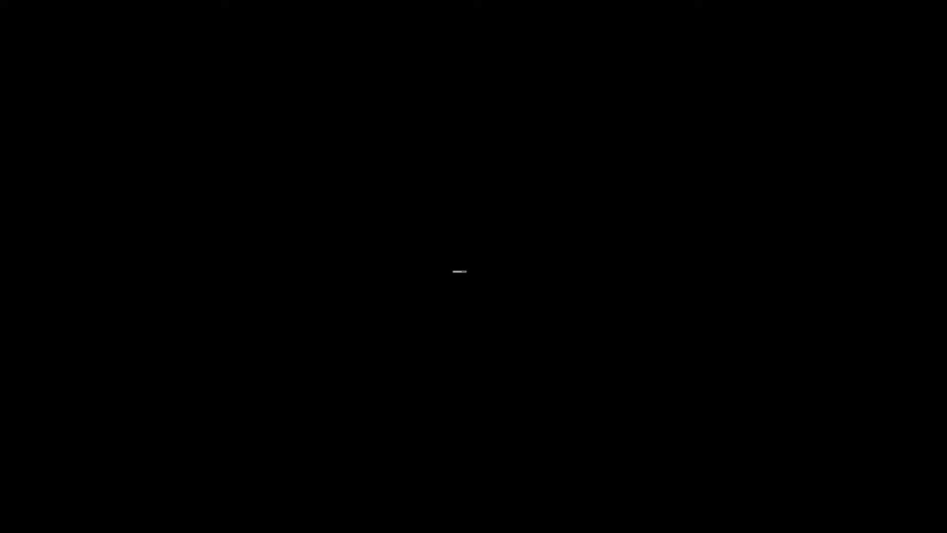